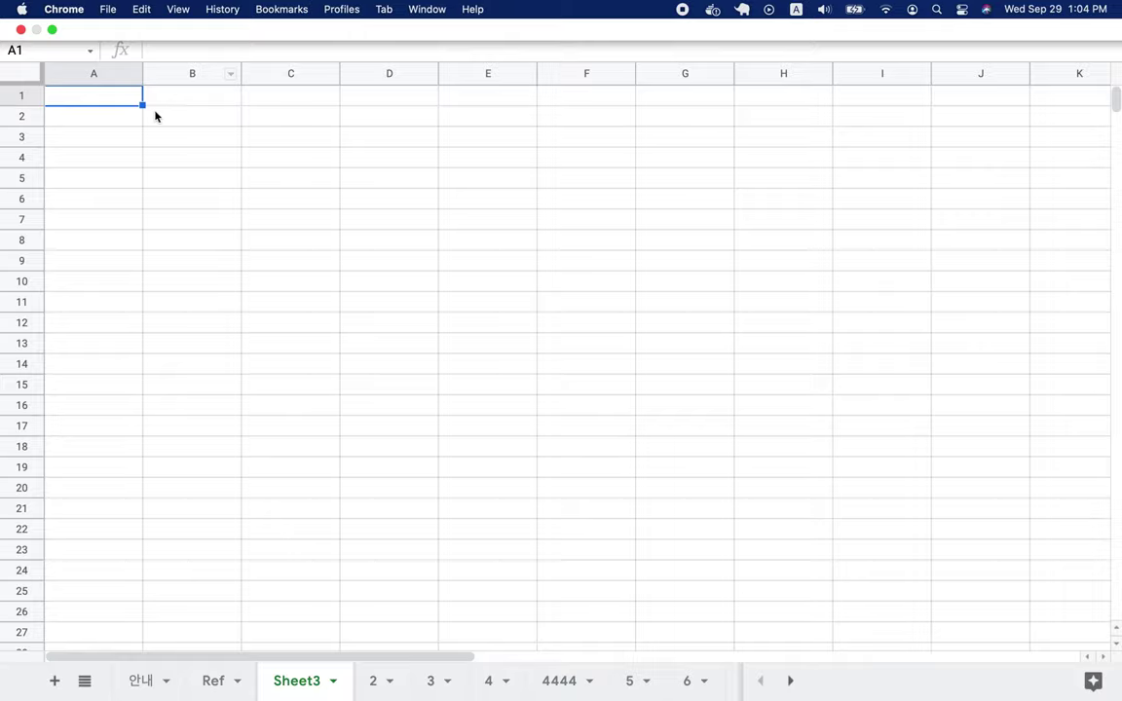
- Exit full screen, search 'google sheets' in a new tab, then return to the EMC spreadsheet
click(54, 31)
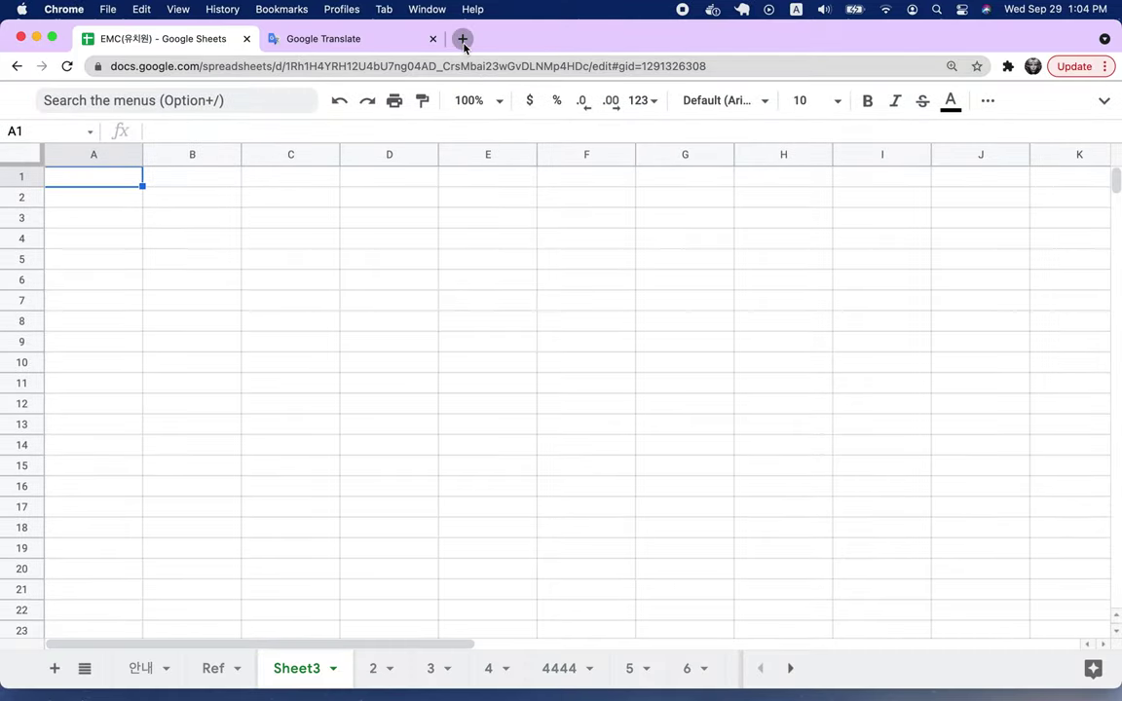
click(463, 39)
click(431, 70)
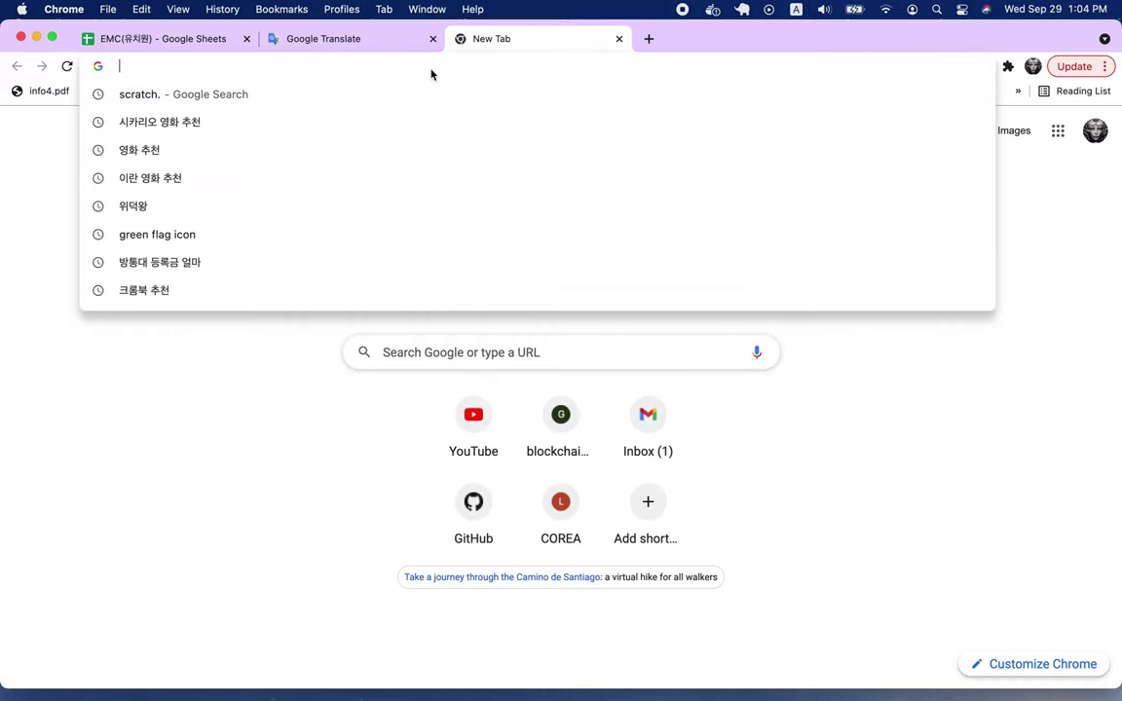
text(google sheets)
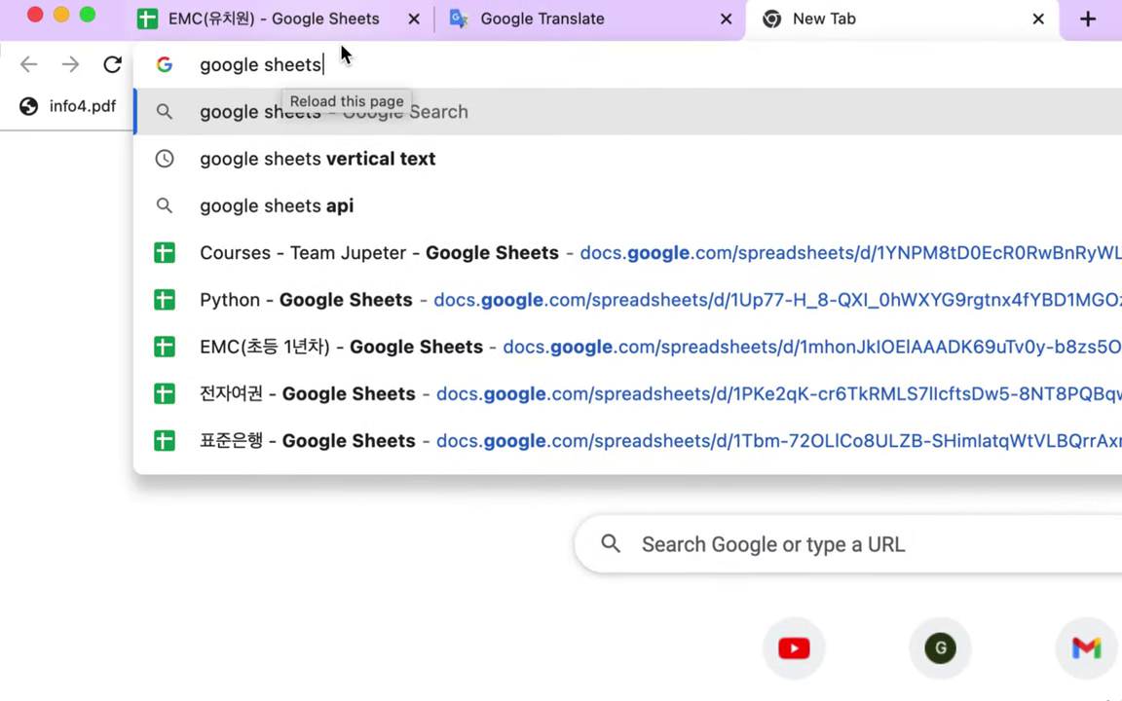
click(295, 27)
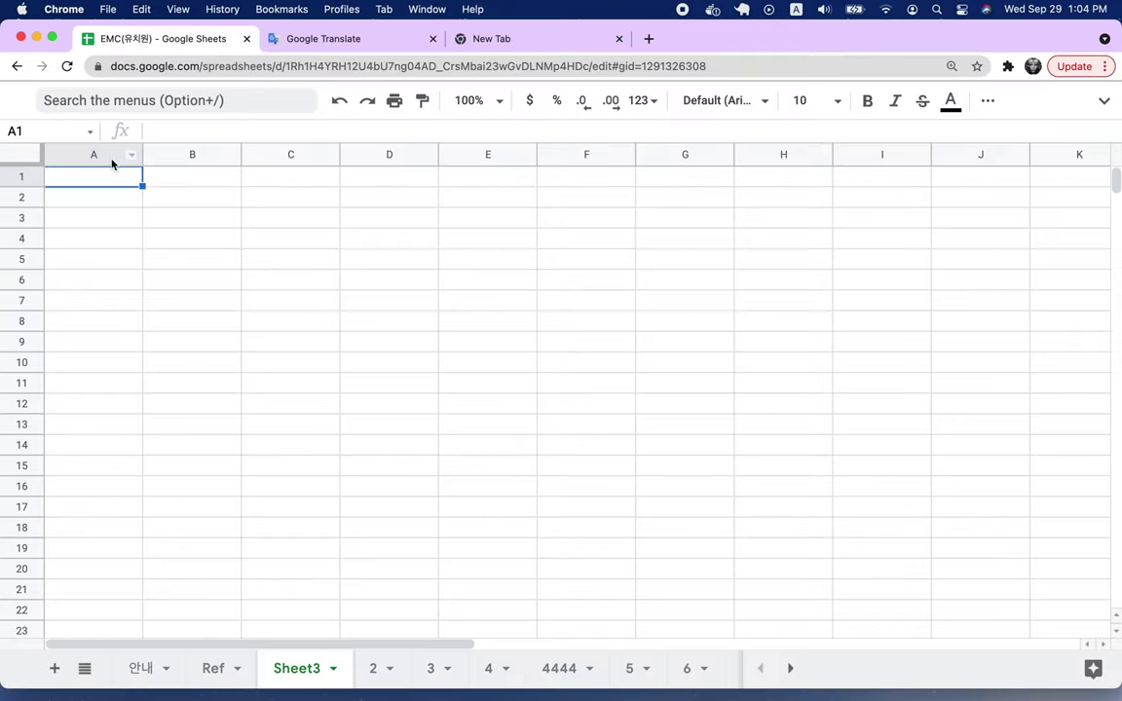
click(111, 158)
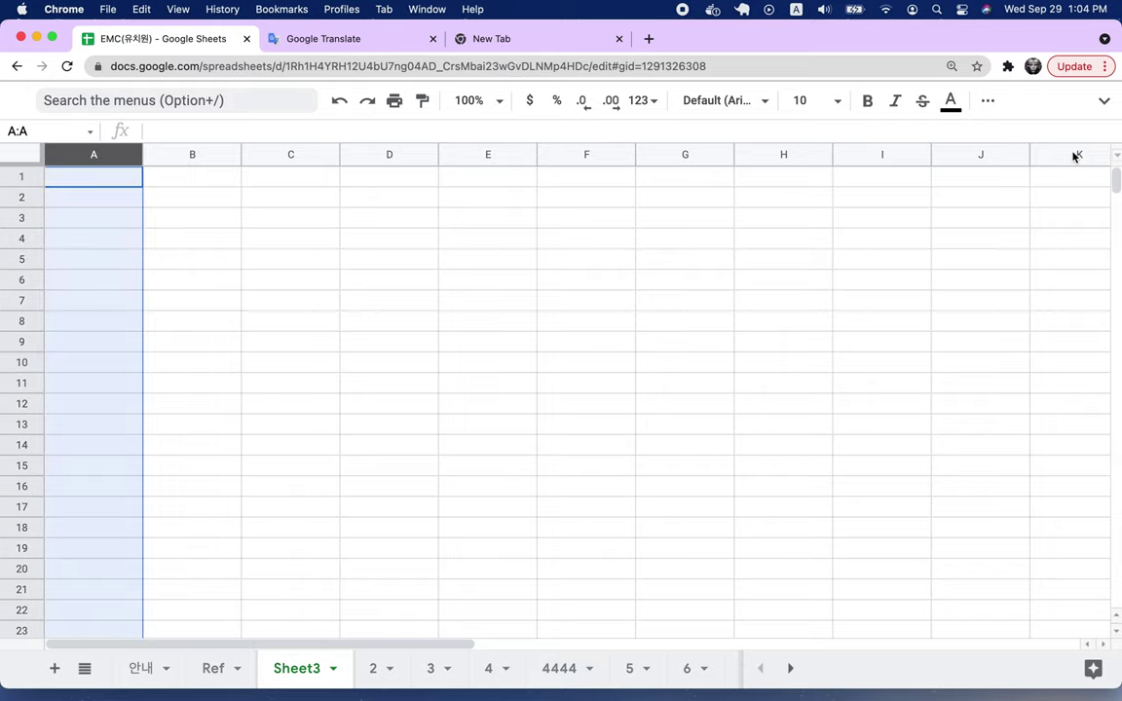
- Make columns A through Z narrower
scroll(1071, 156, right, 8)
scroll(1071, 156, right, 4)
shift+click(995, 156)
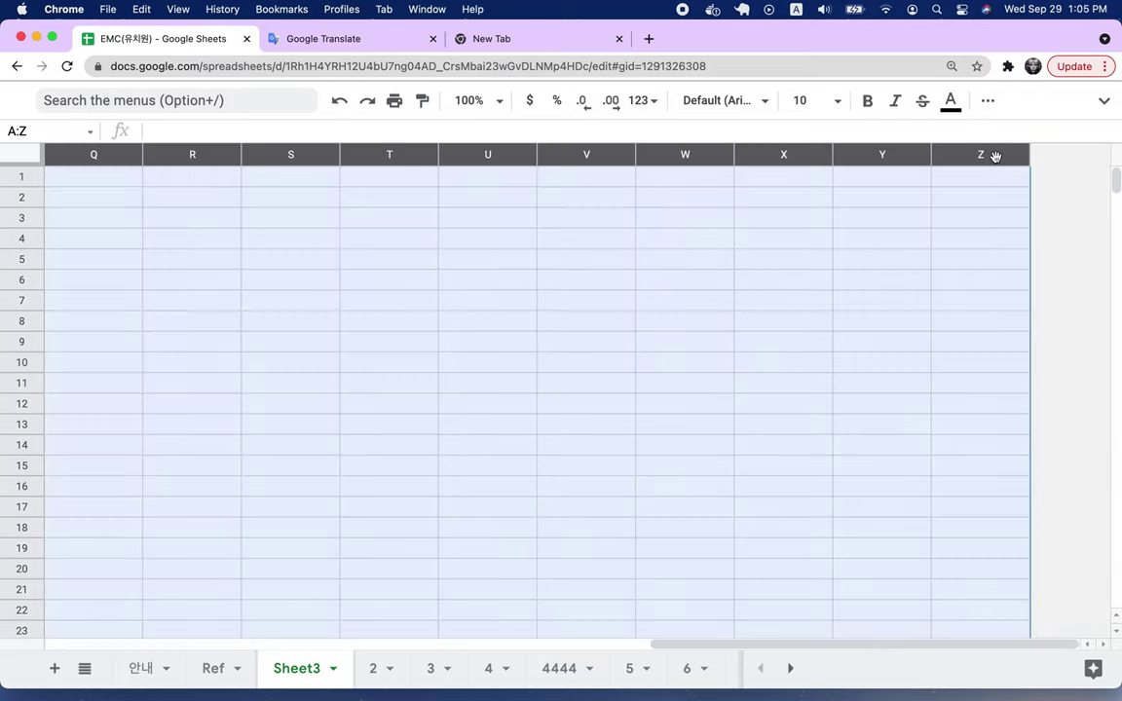
drag(932, 156, 891, 156)
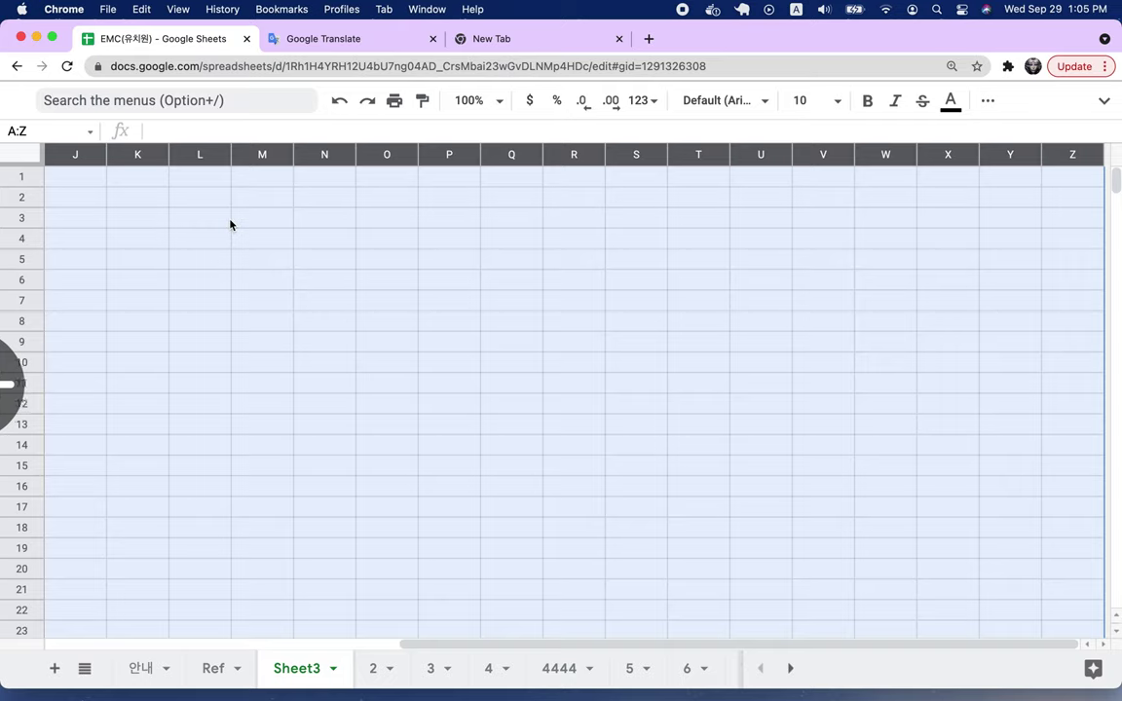
- Make rows 1 through 50 taller so the cells become roughly square
click(34, 176)
drag(34, 176, 26, 495)
scroll(27, 392, down, 10)
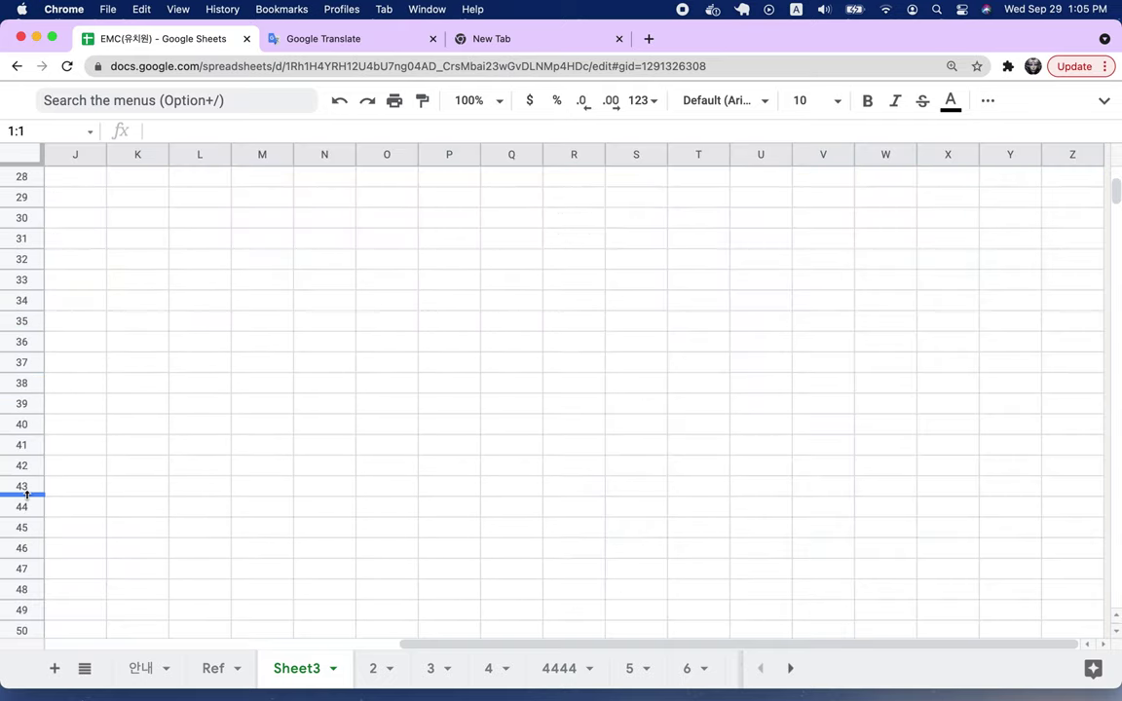
mouse_move(30, 523)
mouse_down()
mouse_move(22, 604)
mouse_move(27, 329)
mouse_up()
shift+click(22, 606)
click(233, 311)
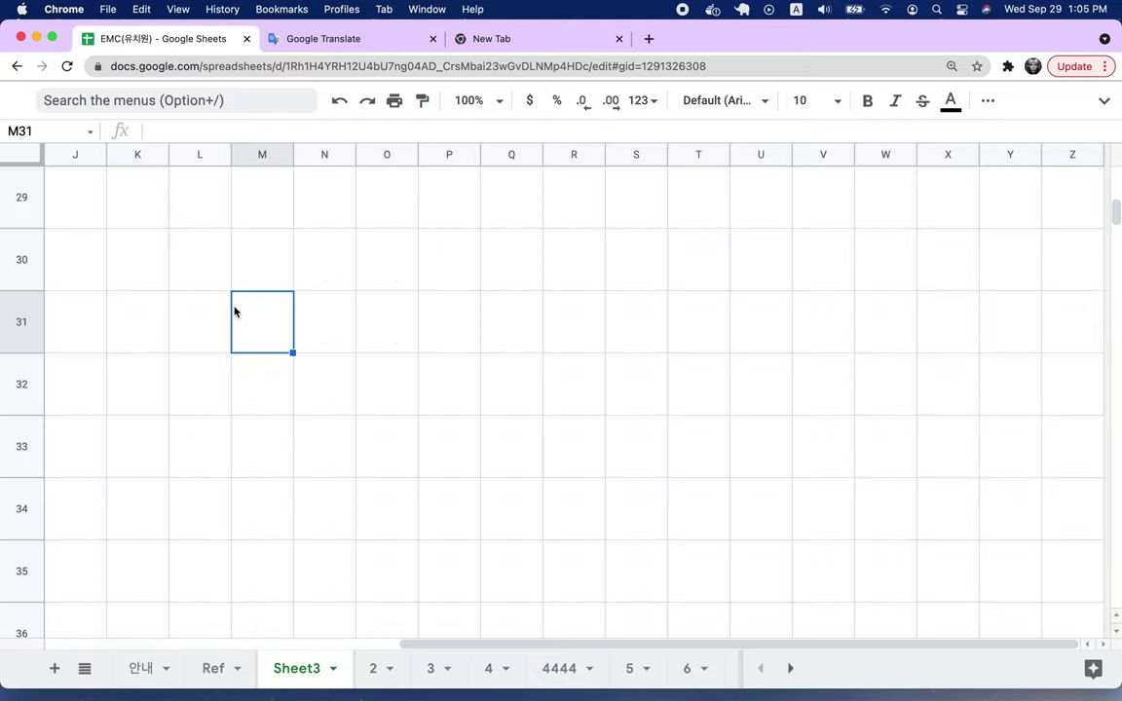
scroll(233, 312, up, 3)
scroll(234, 311, up, 15)
scroll(234, 312, up, 2)
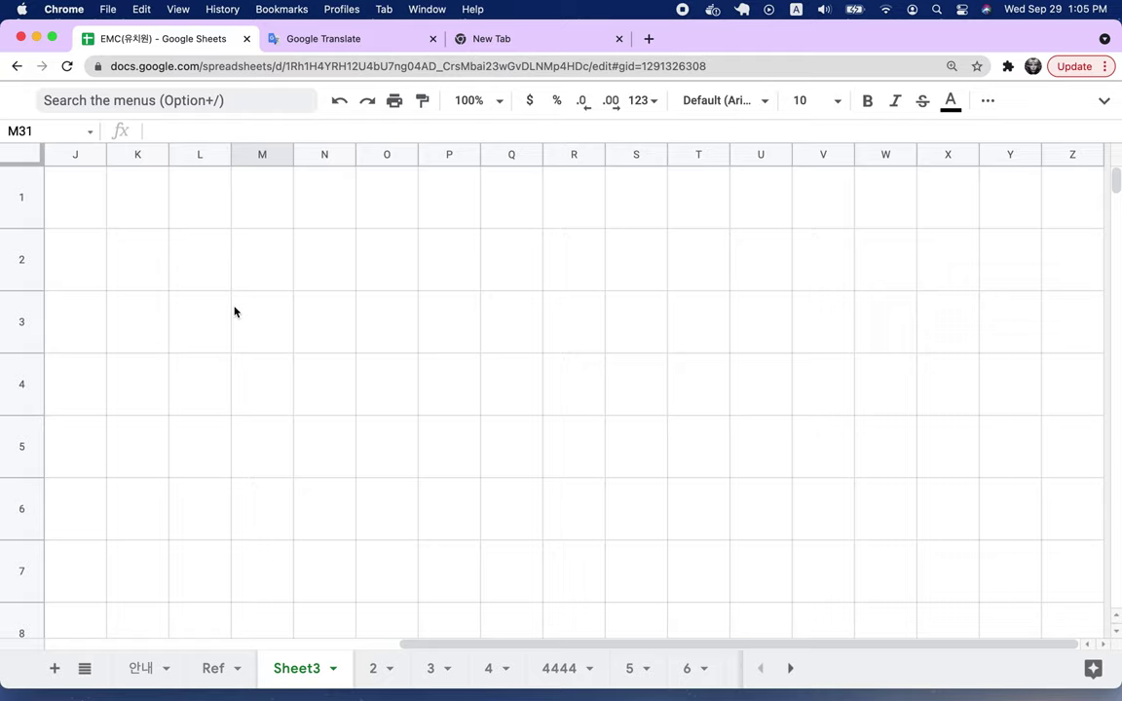
drag(338, 271, 438, 285)
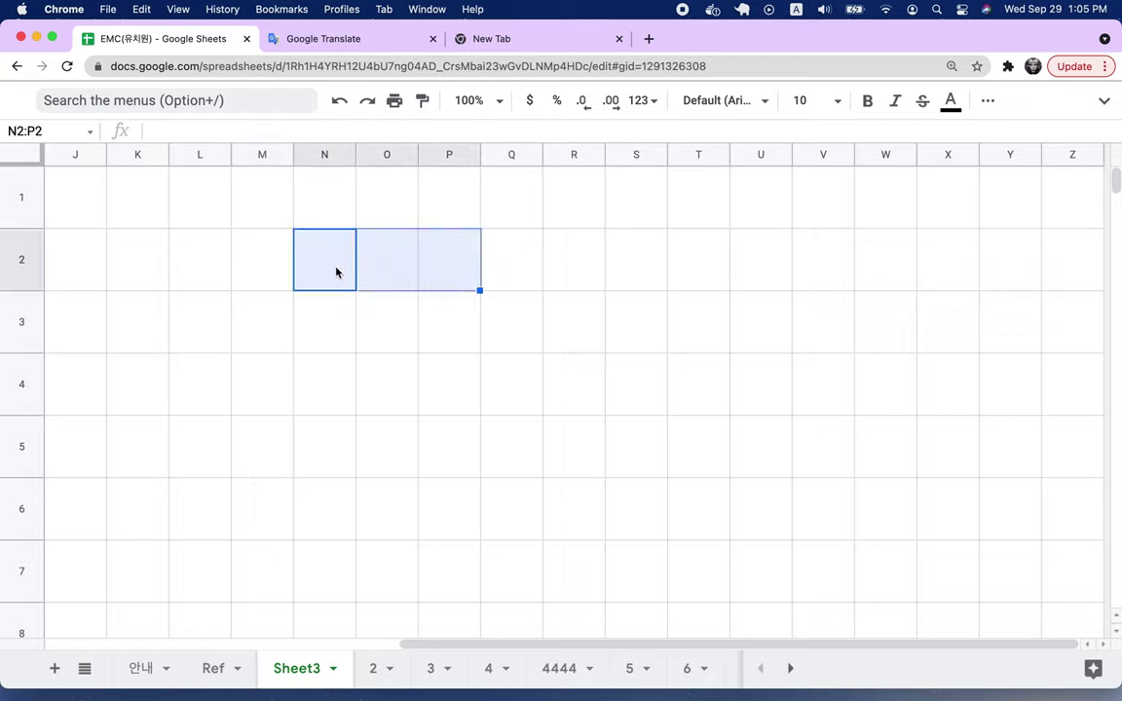
- Fill the three cells N2, O2 and P2 with orange
click(336, 272)
click(394, 265)
click(443, 265)
drag(310, 279, 443, 277)
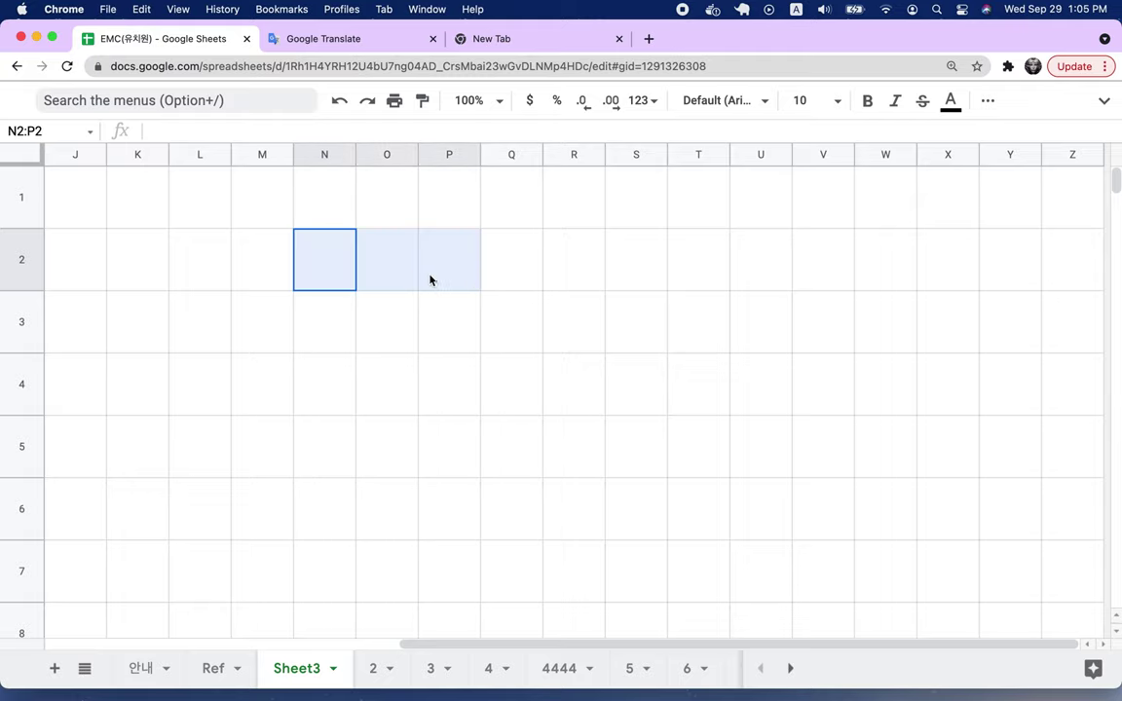
click(987, 105)
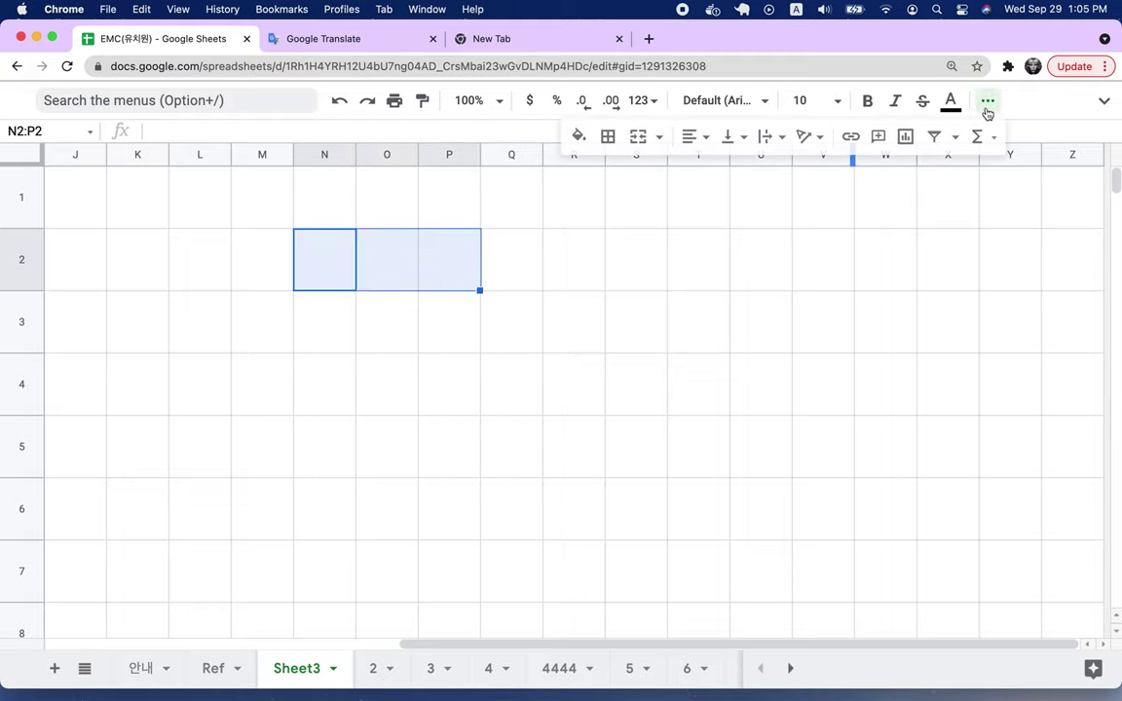
click(581, 137)
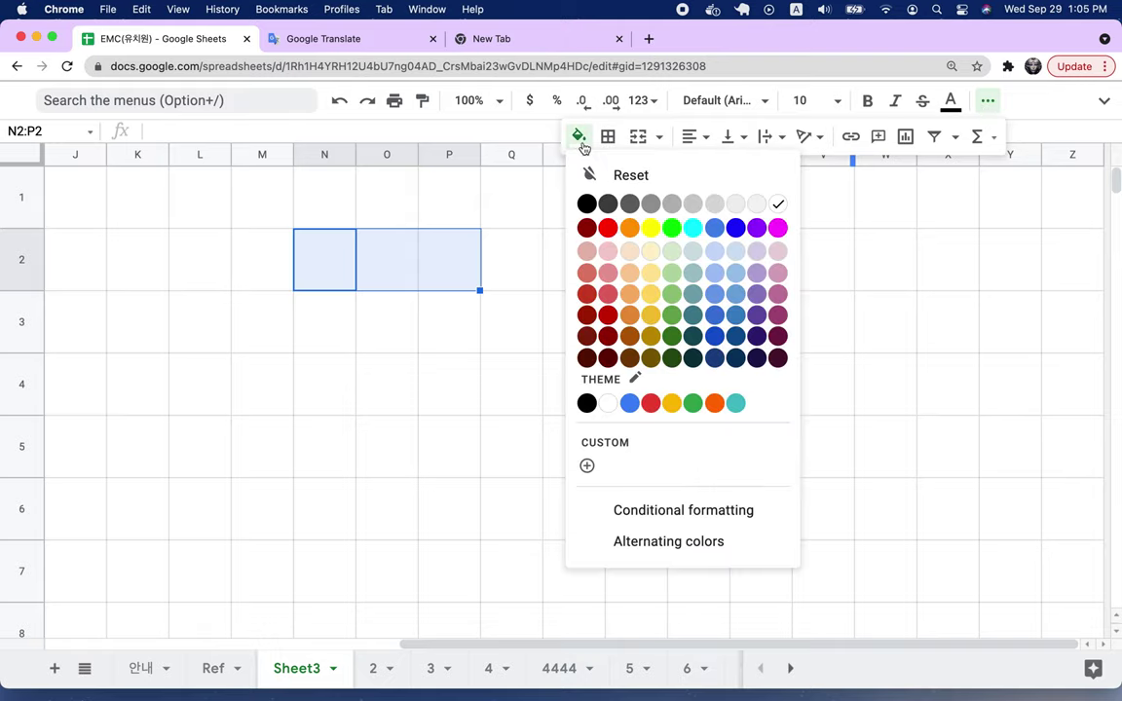
click(630, 229)
click(421, 346)
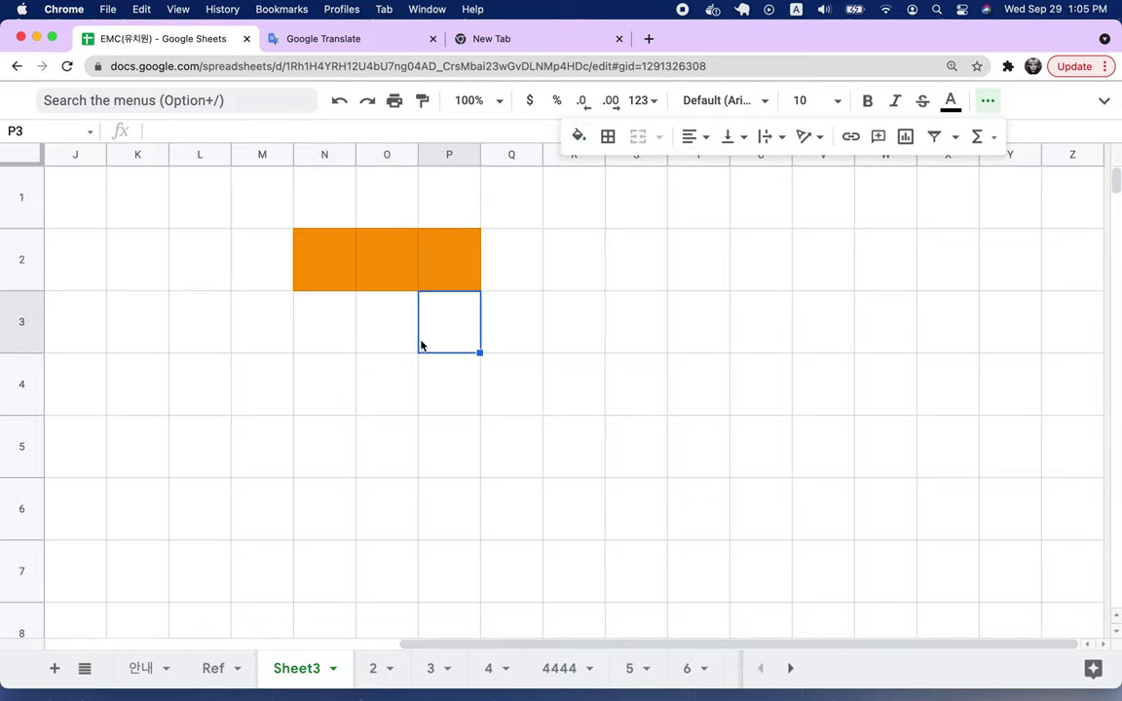
click(312, 260)
click(390, 265)
click(431, 273)
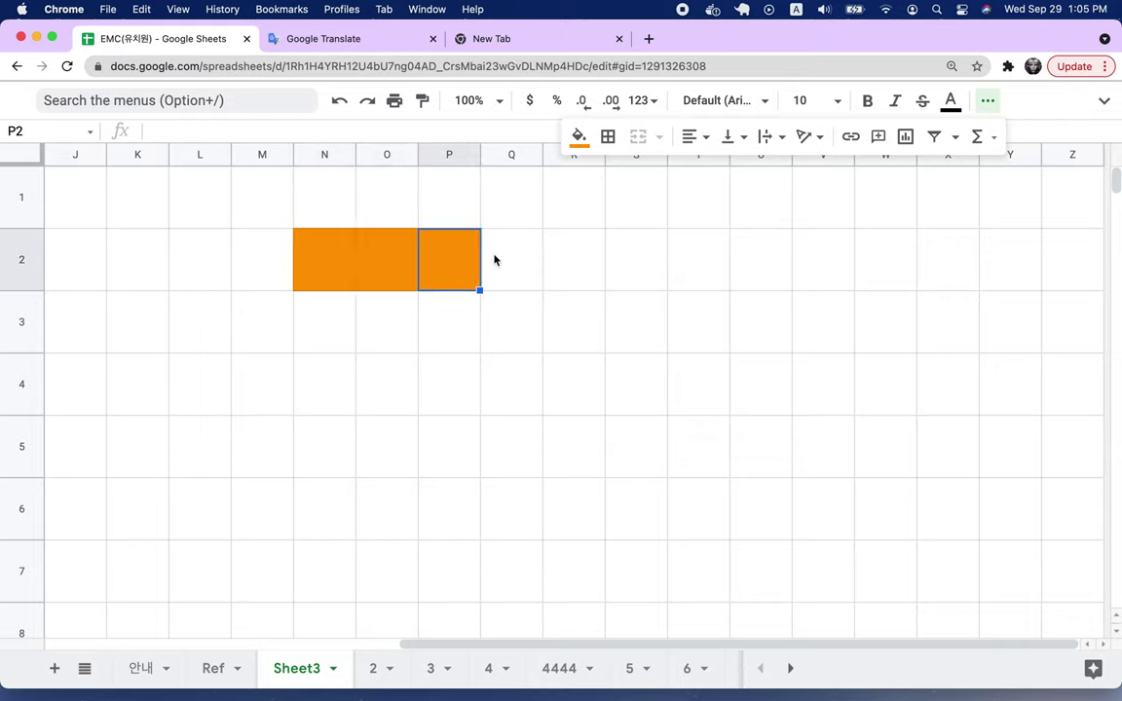
drag(159, 204, 301, 205)
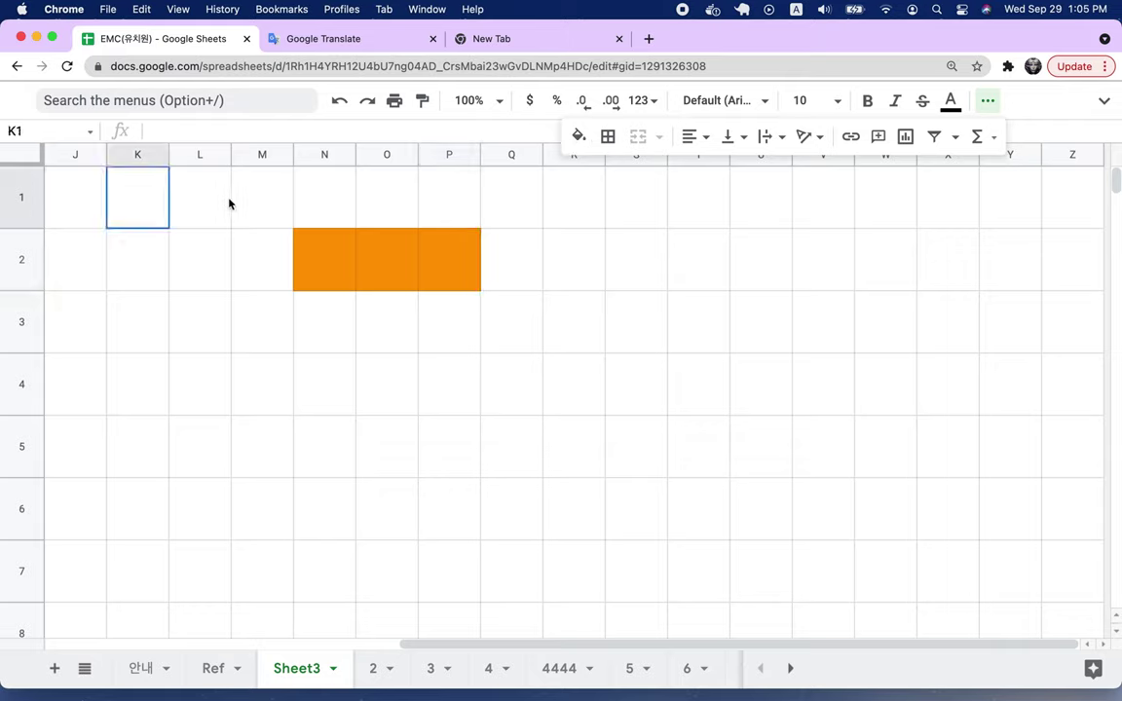
- Merge K1:N1 and type the heading '3 x 3'
click(639, 138)
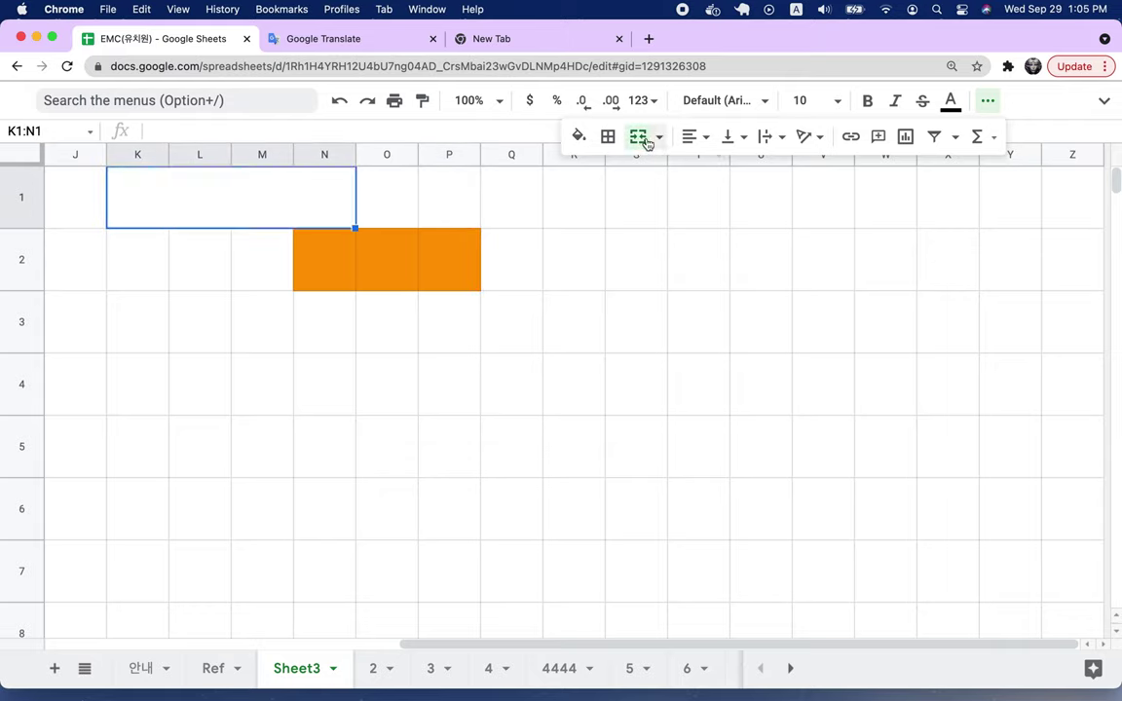
double_click(340, 199)
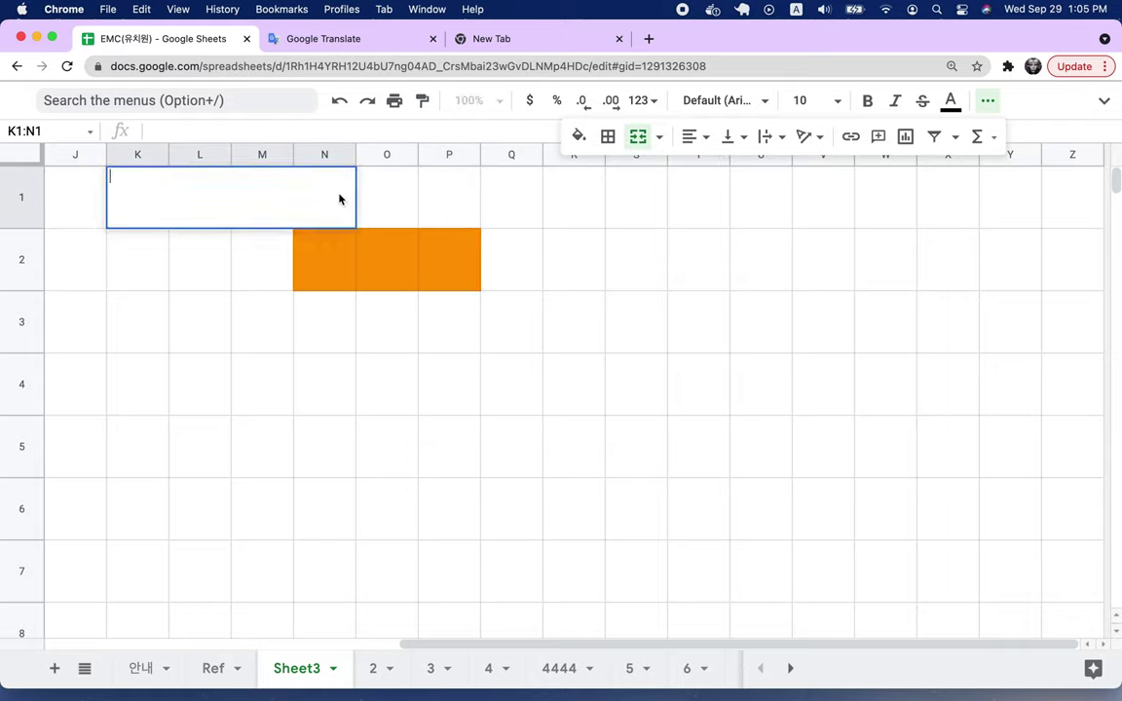
text(3 x 3)
click(228, 251)
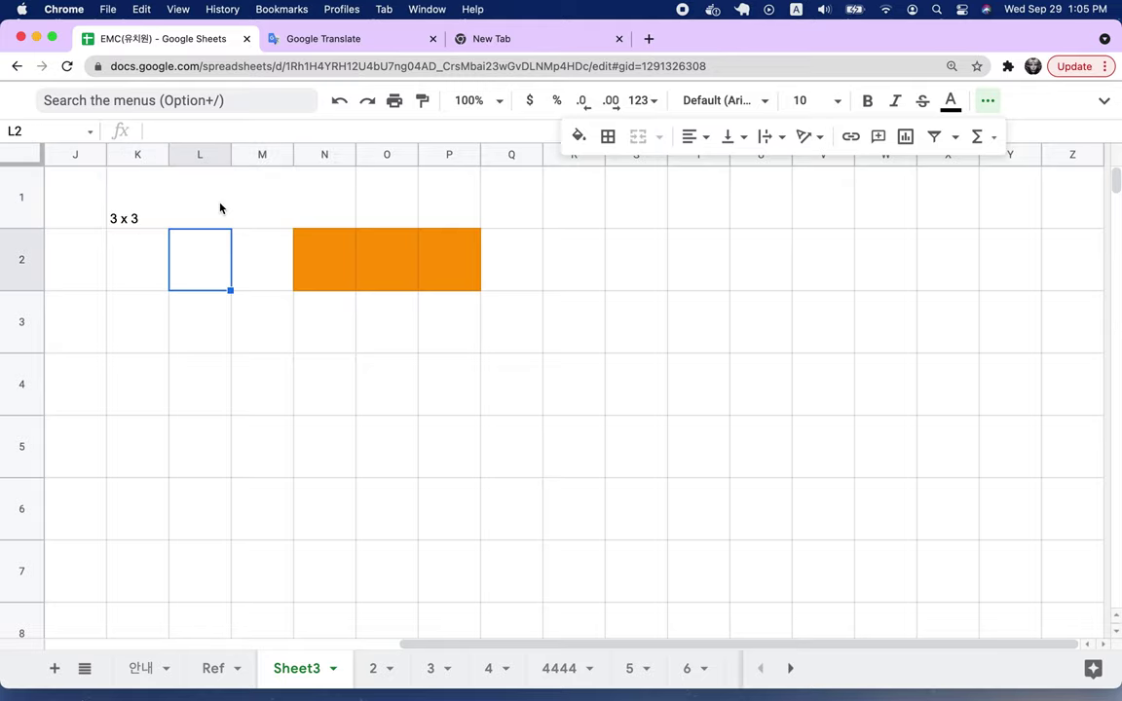
click(218, 206)
- Set the text size of the whole sheet to 24
click(316, 450)
key(super+a)
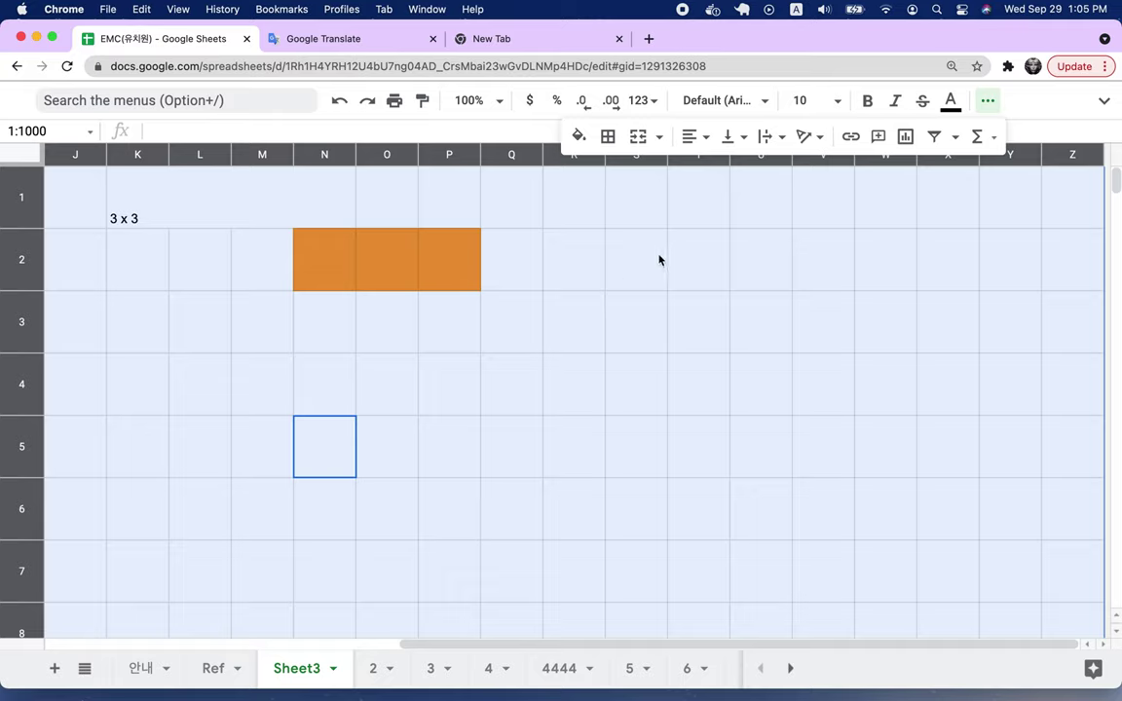
click(837, 102)
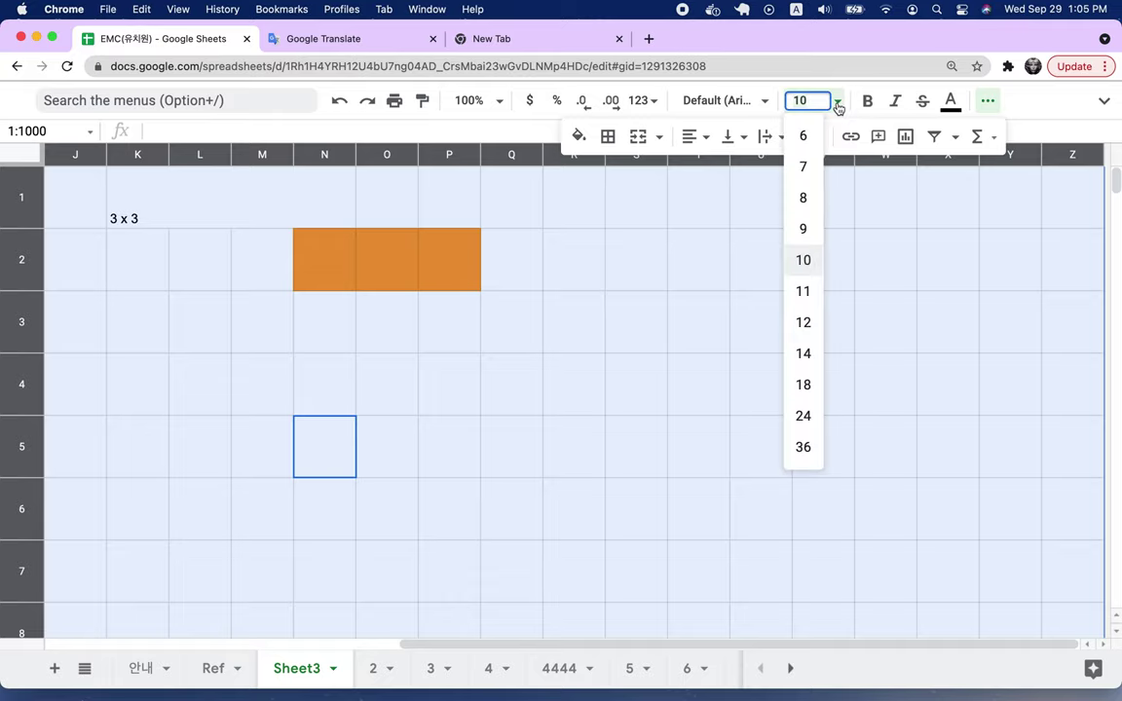
click(804, 416)
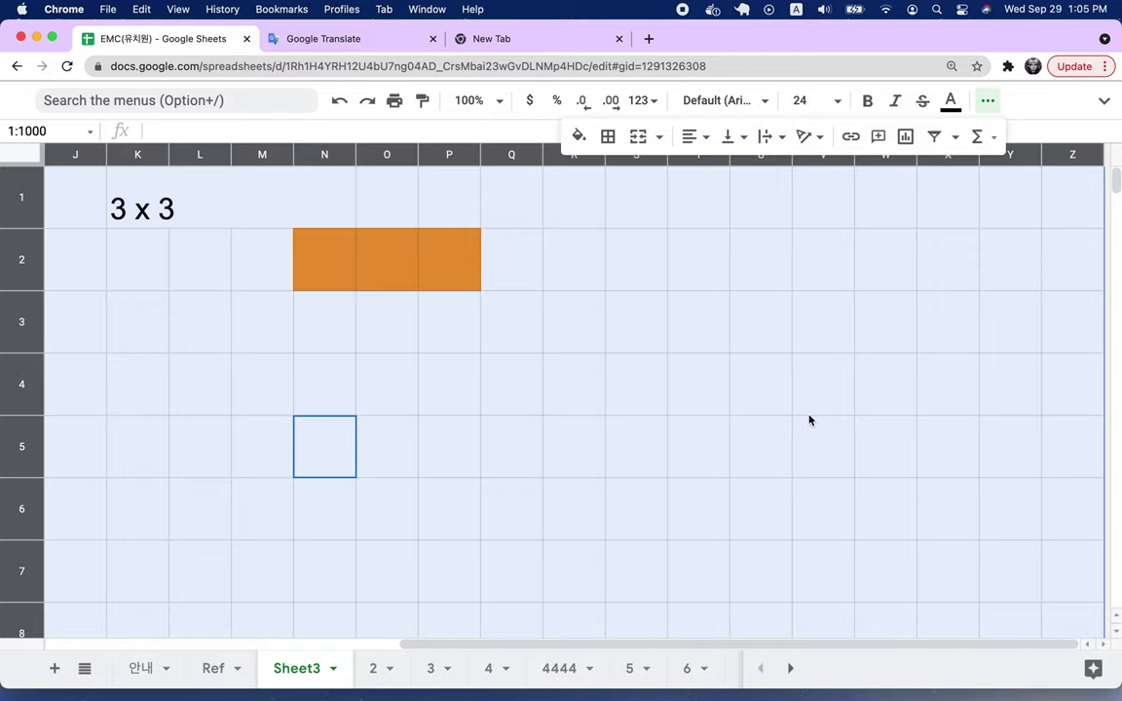
click(414, 345)
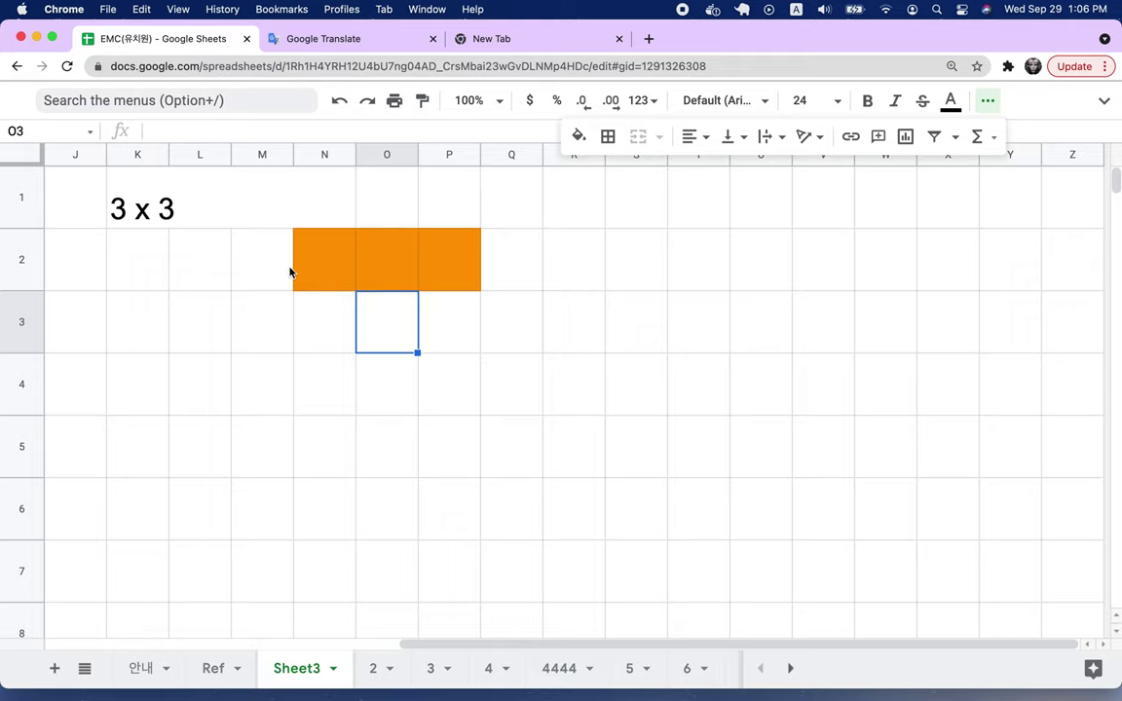
- Replace the x in the heading so it reads '3 + 3'
double_click(156, 207)
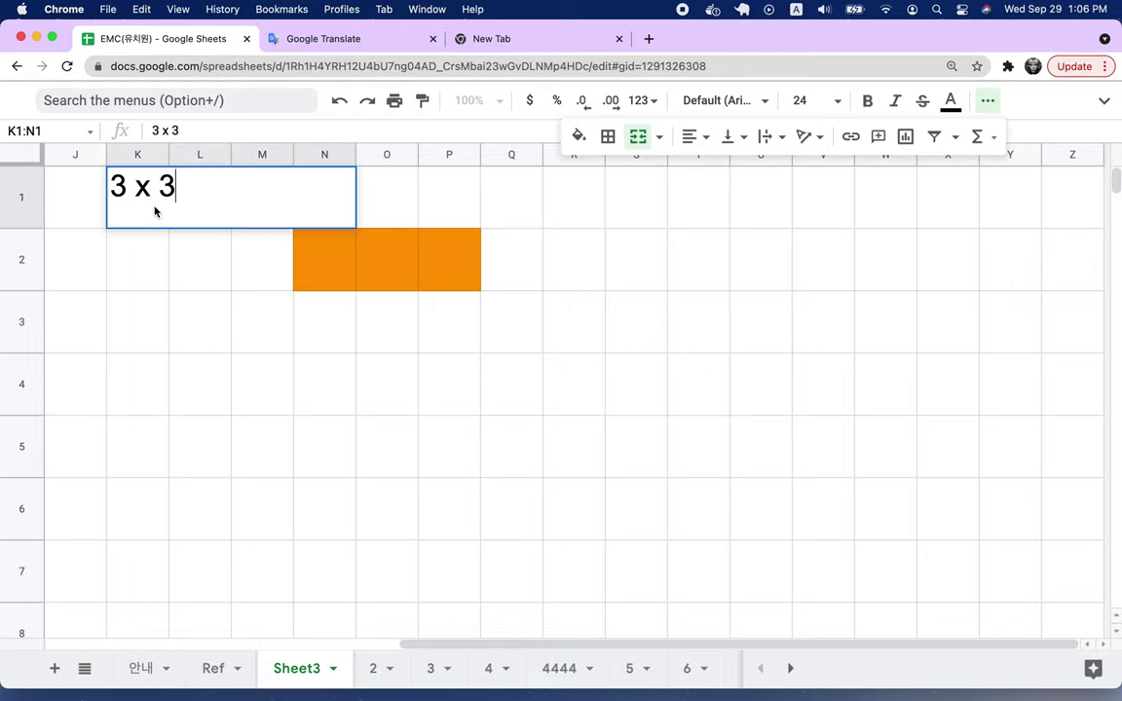
double_click(143, 189)
text(+)
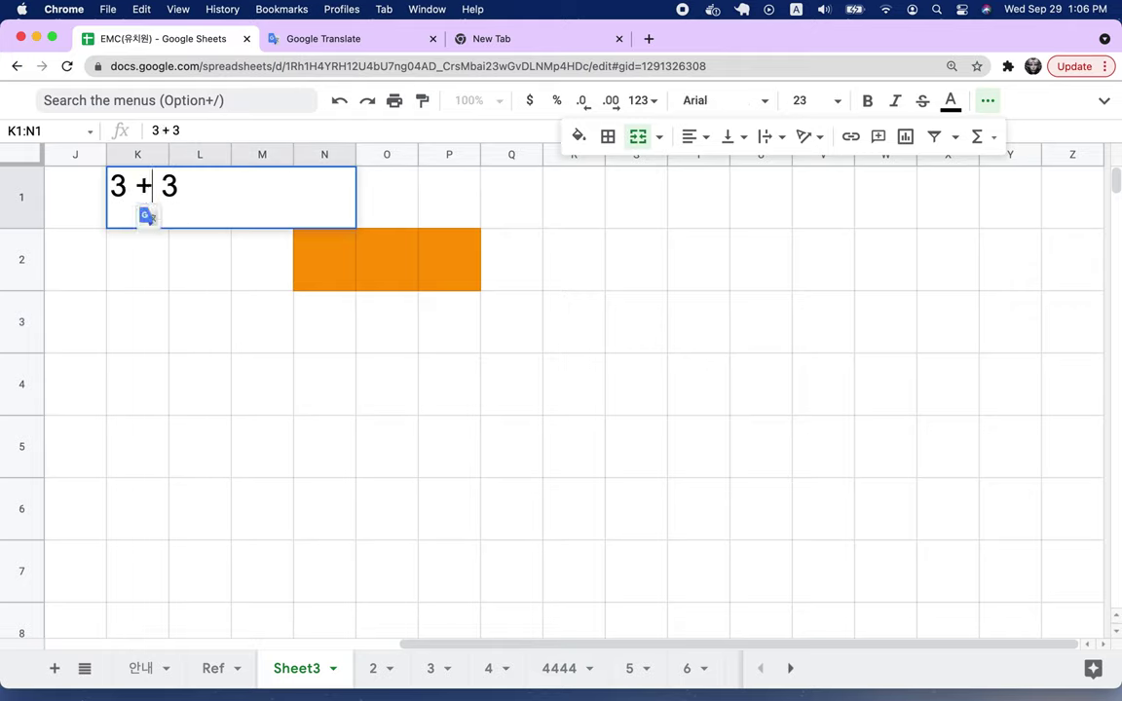
click(214, 316)
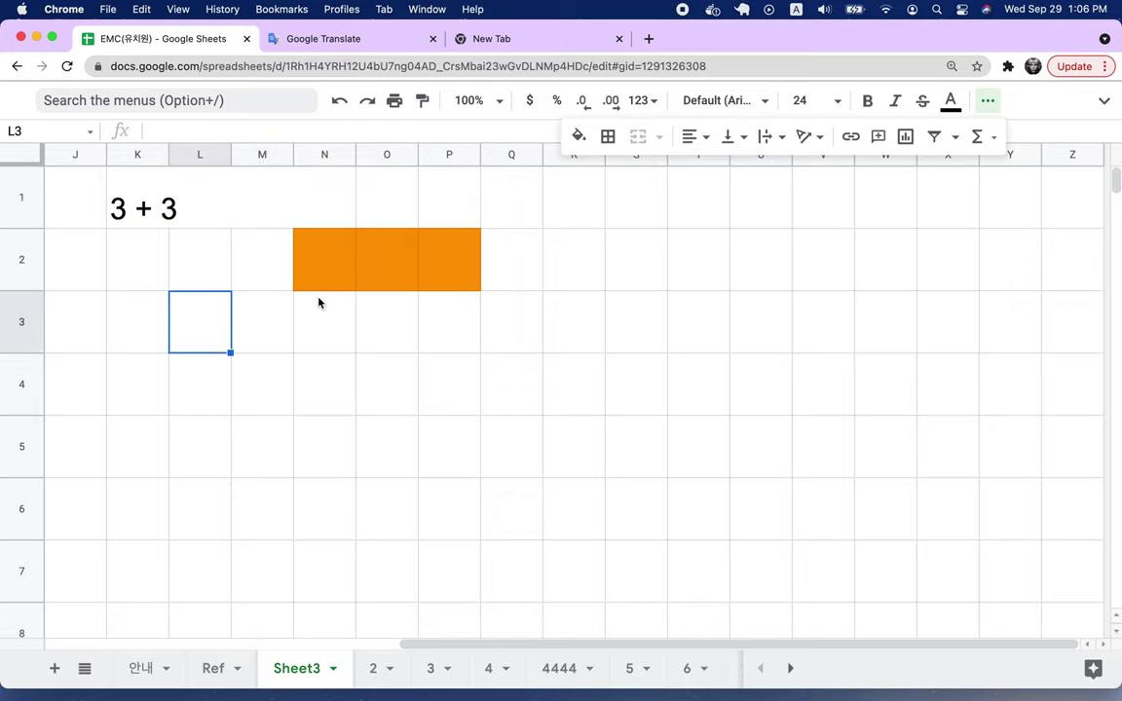
drag(317, 284, 435, 278)
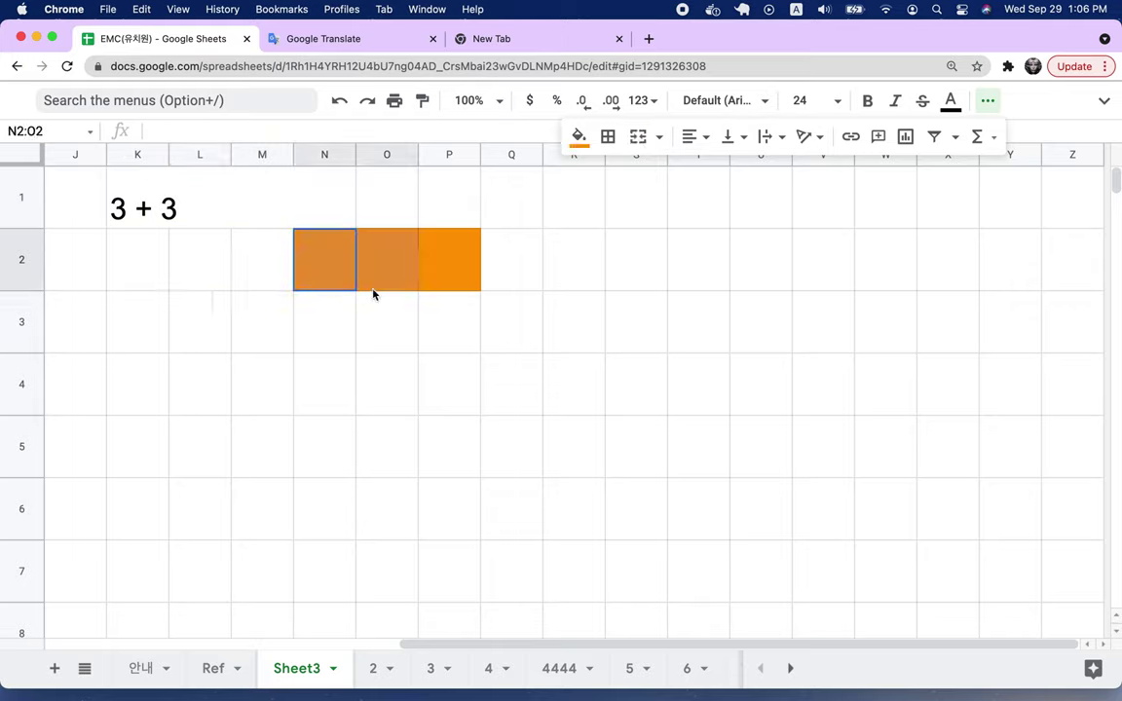
- Add all borders to the orange cells N2:P2
click(607, 136)
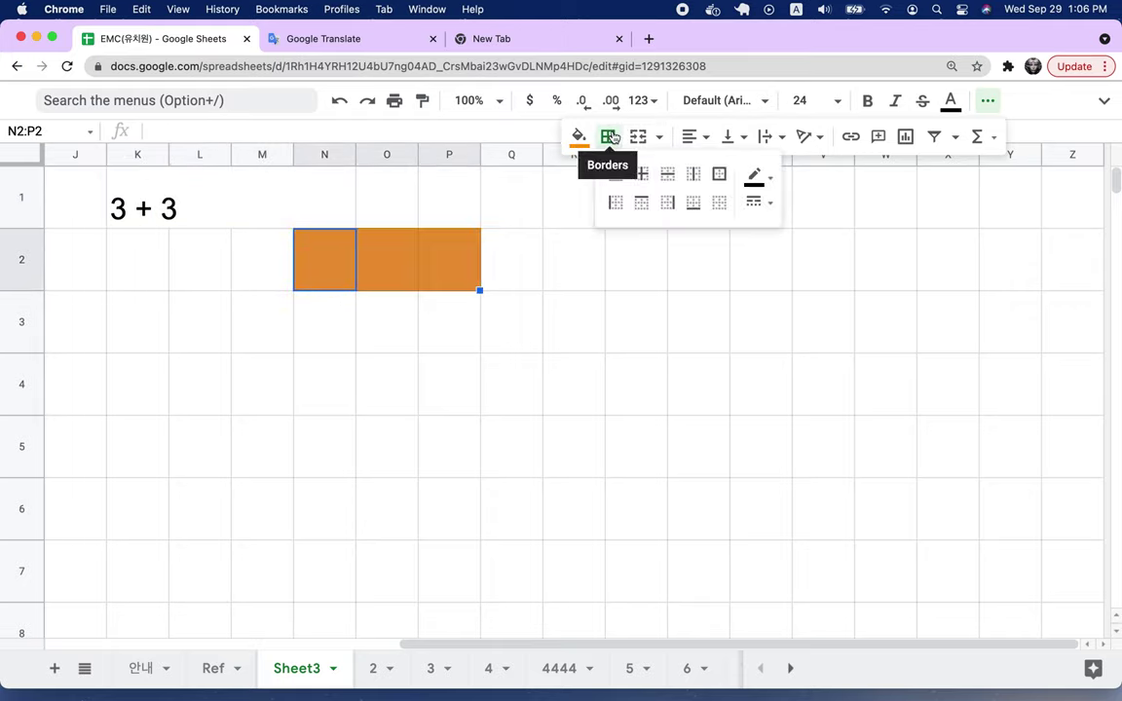
click(614, 174)
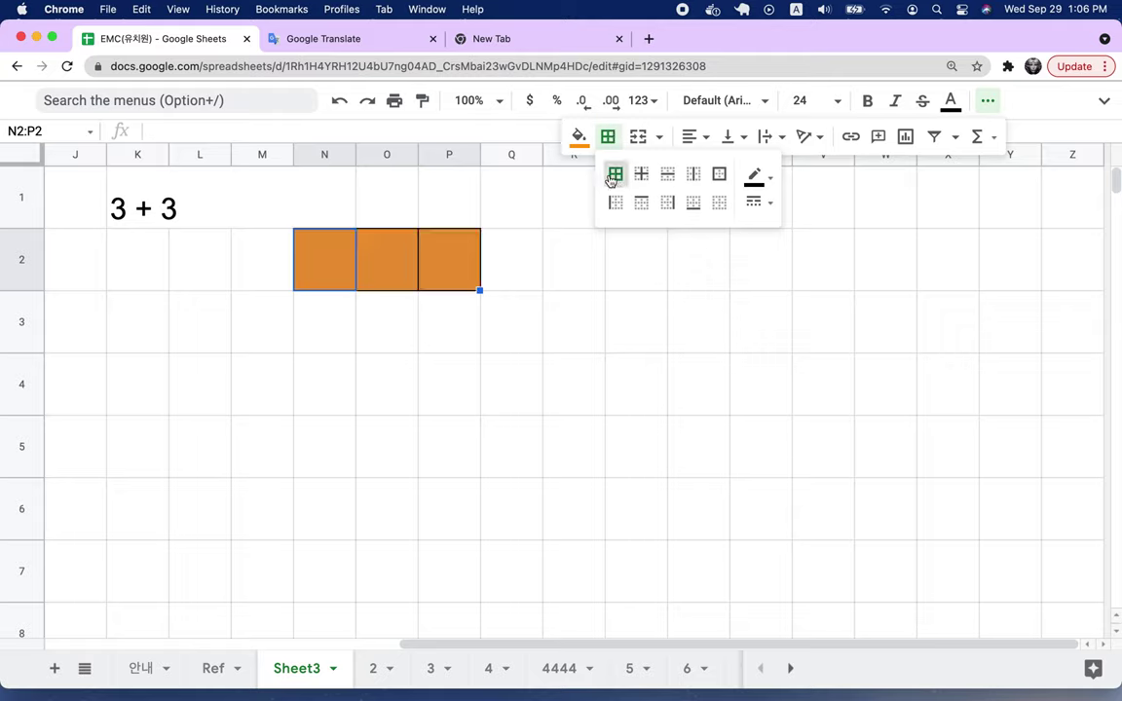
click(351, 380)
click(346, 278)
click(385, 278)
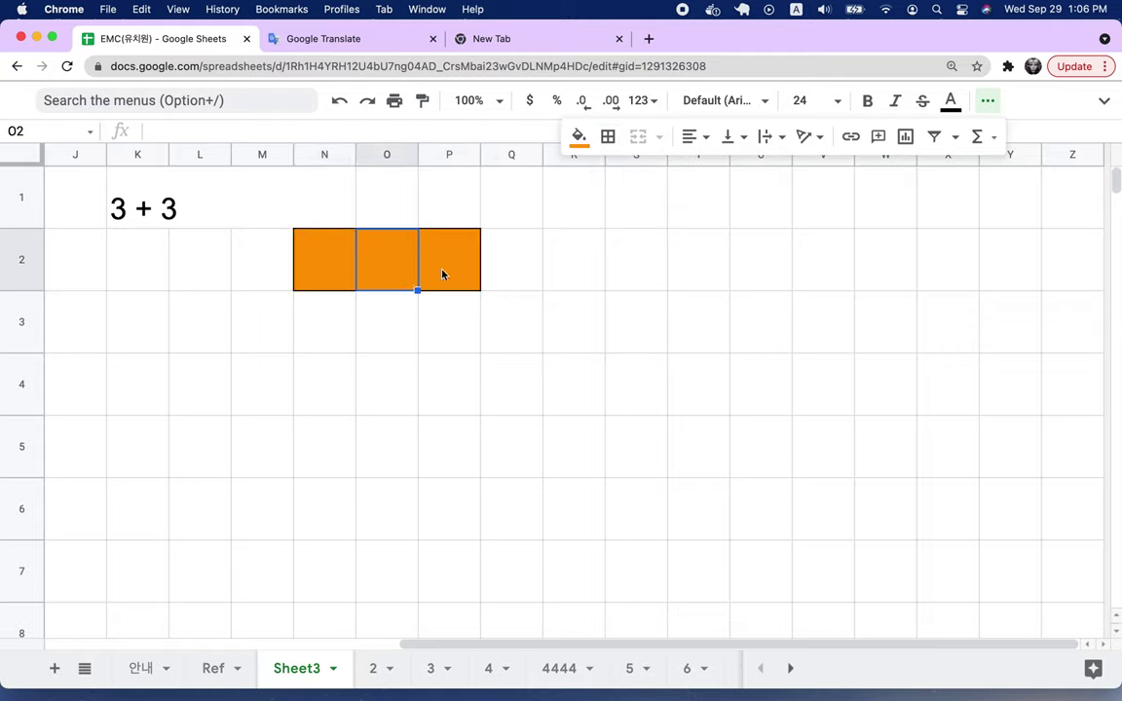
click(444, 276)
shift+click(344, 263)
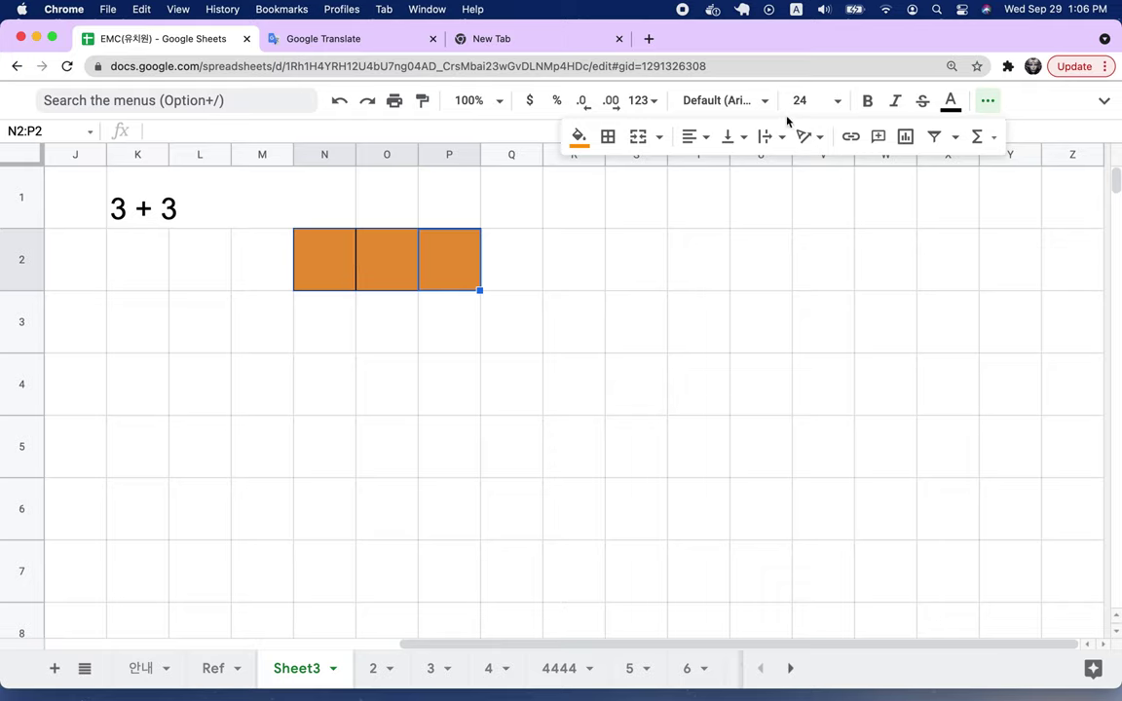
- Choose blue as the border colour and a thicker solid line style
click(609, 138)
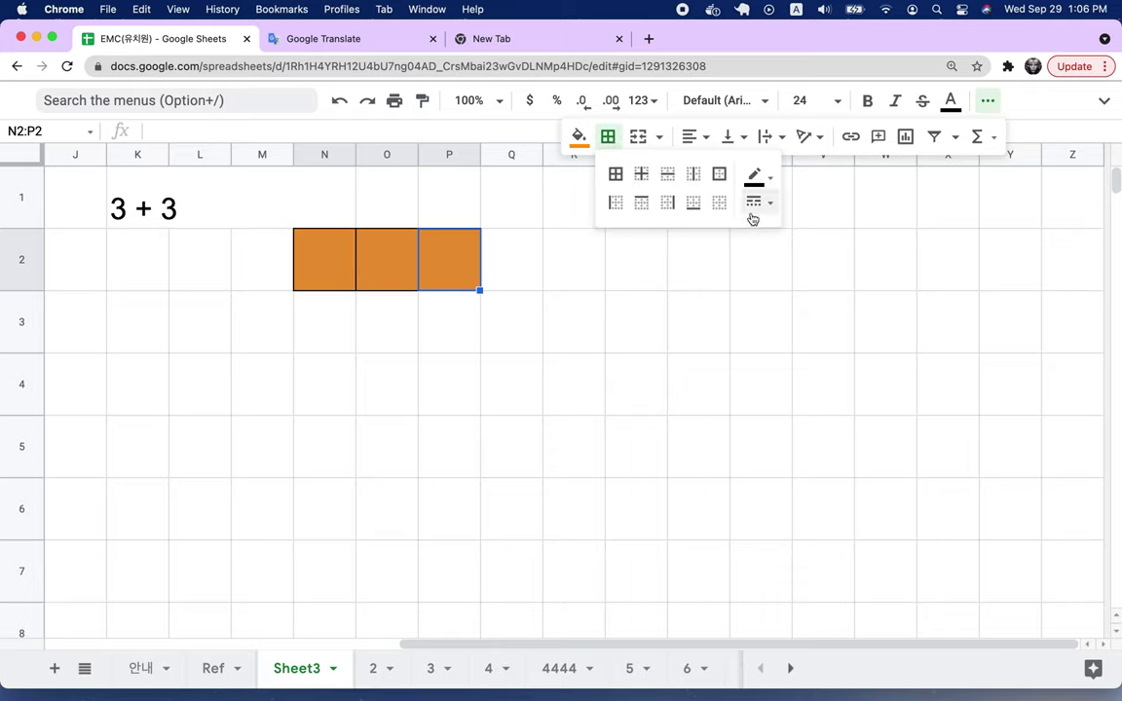
click(766, 178)
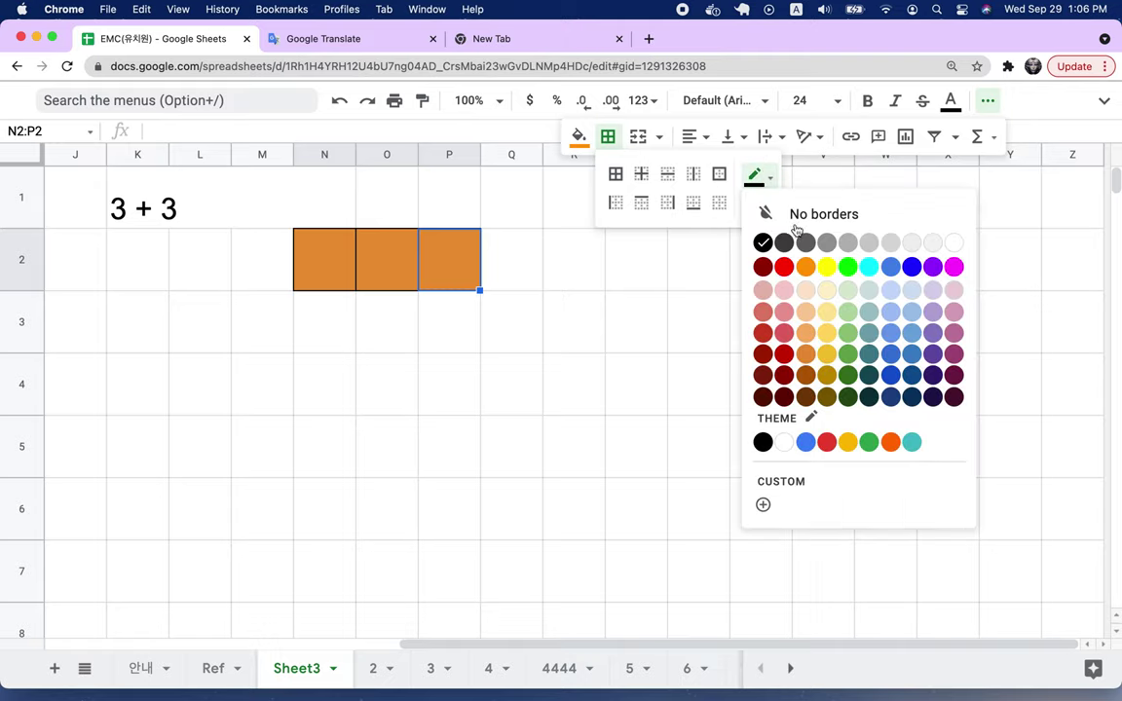
click(889, 268)
click(760, 201)
click(808, 259)
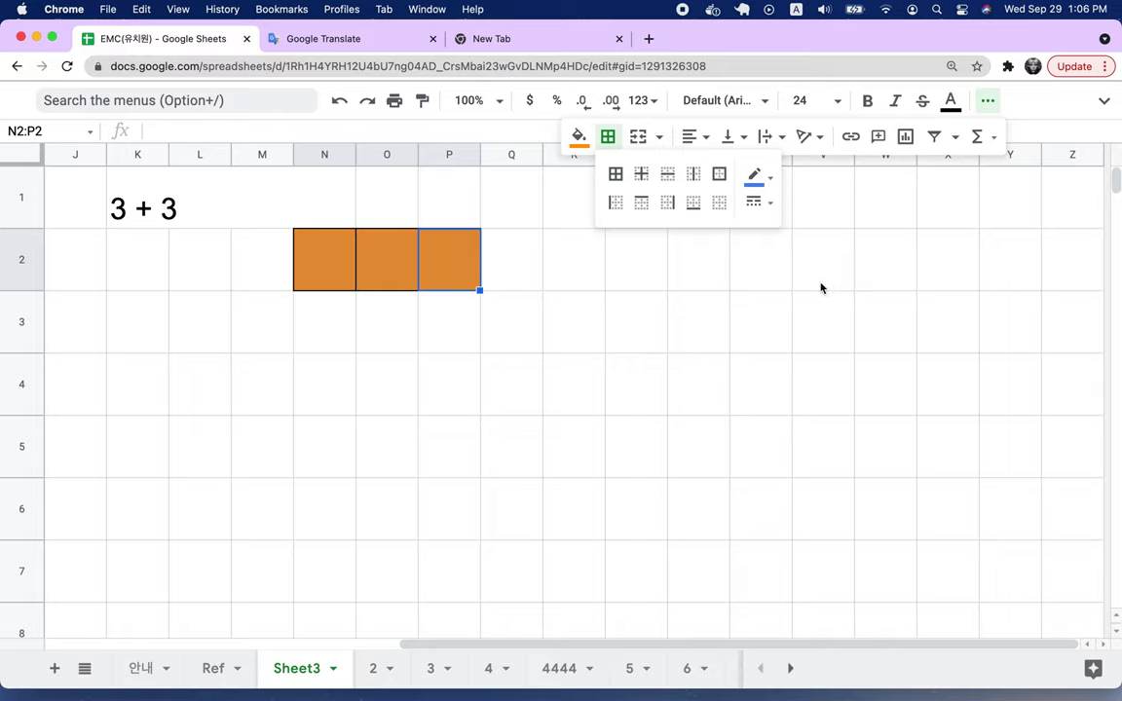
click(764, 210)
click(808, 288)
click(556, 337)
- Apply the blue borders to every edge of N2:P2
drag(338, 258, 439, 258)
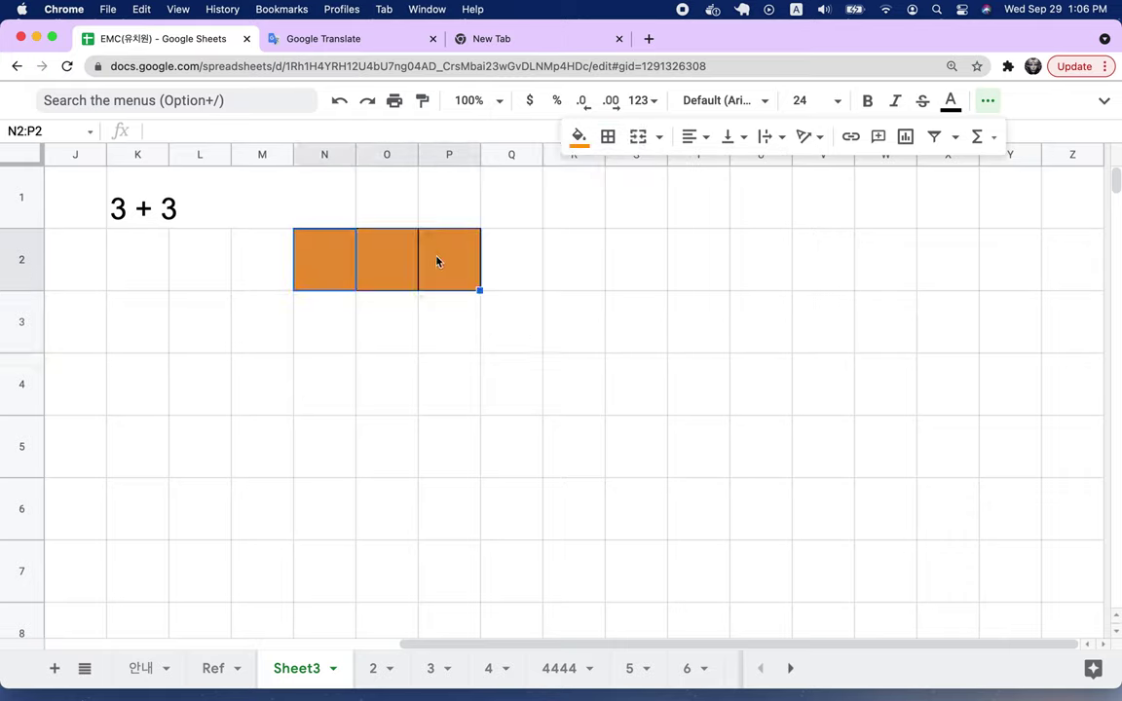
click(605, 136)
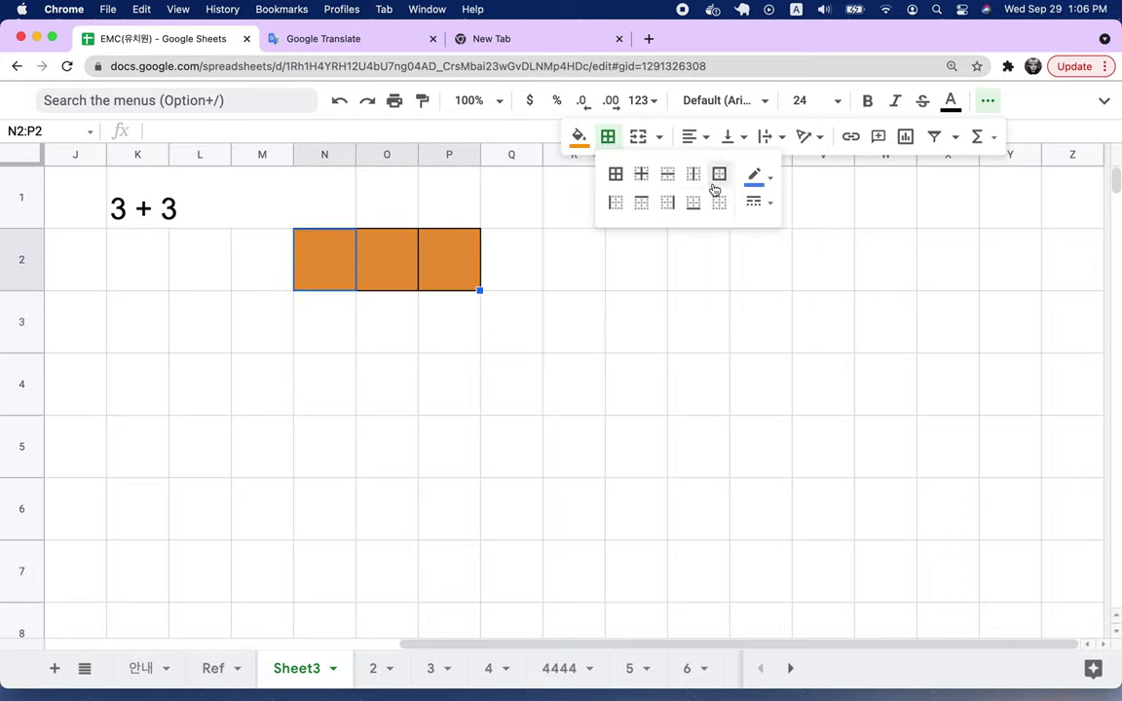
click(614, 176)
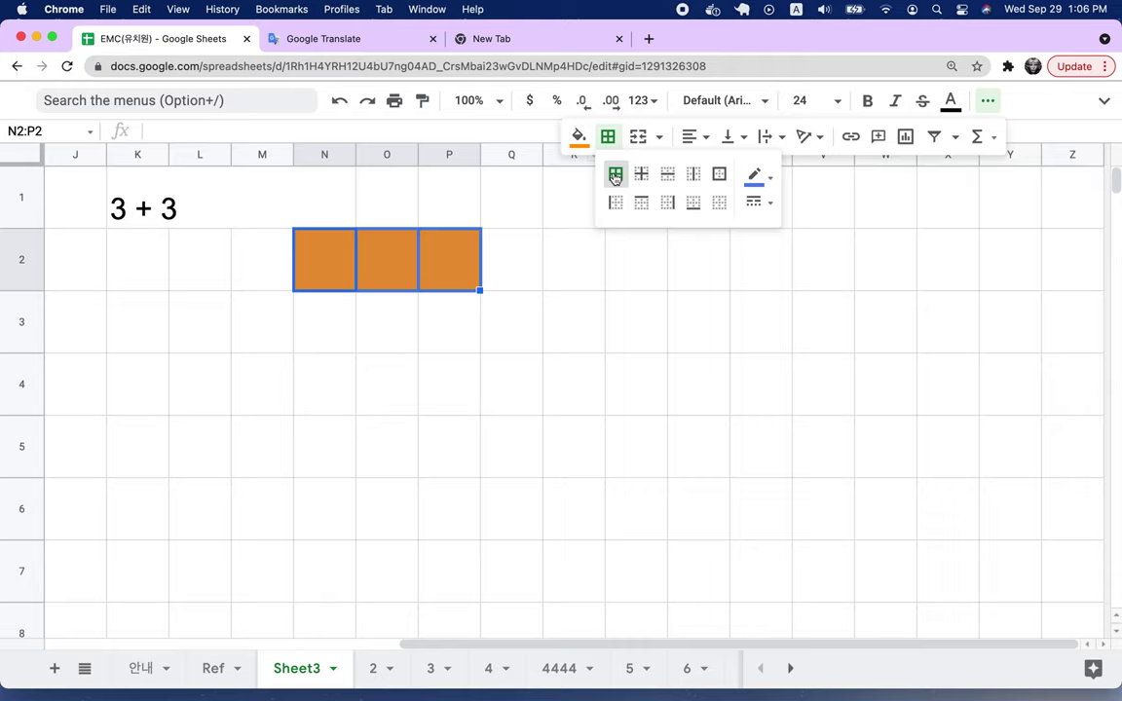
click(487, 357)
click(349, 280)
click(378, 280)
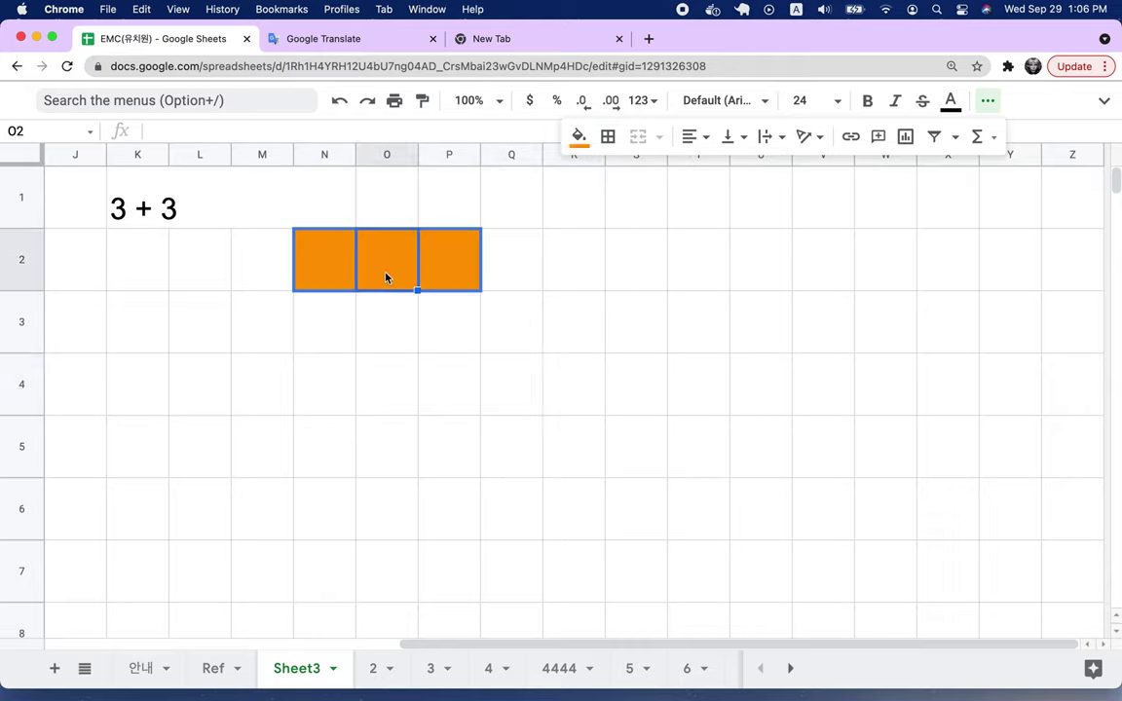
click(438, 279)
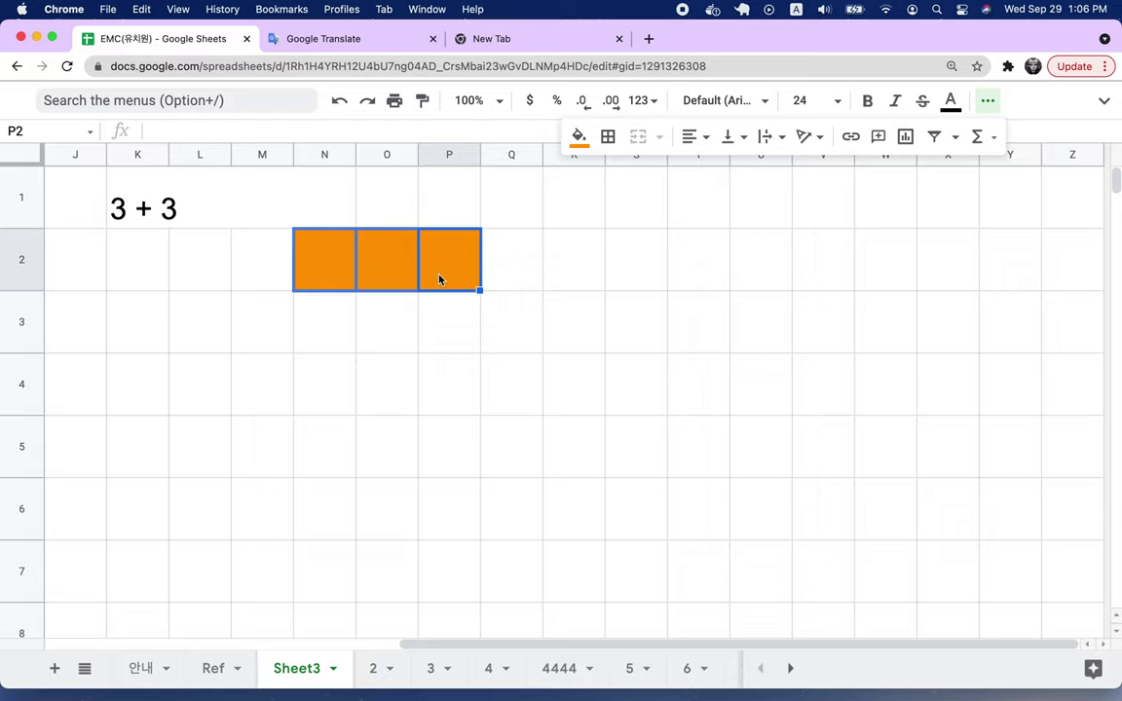
- Copy the bordered orange cells N2:P2 into Q2:S2
click(336, 273)
shift+click(462, 275)
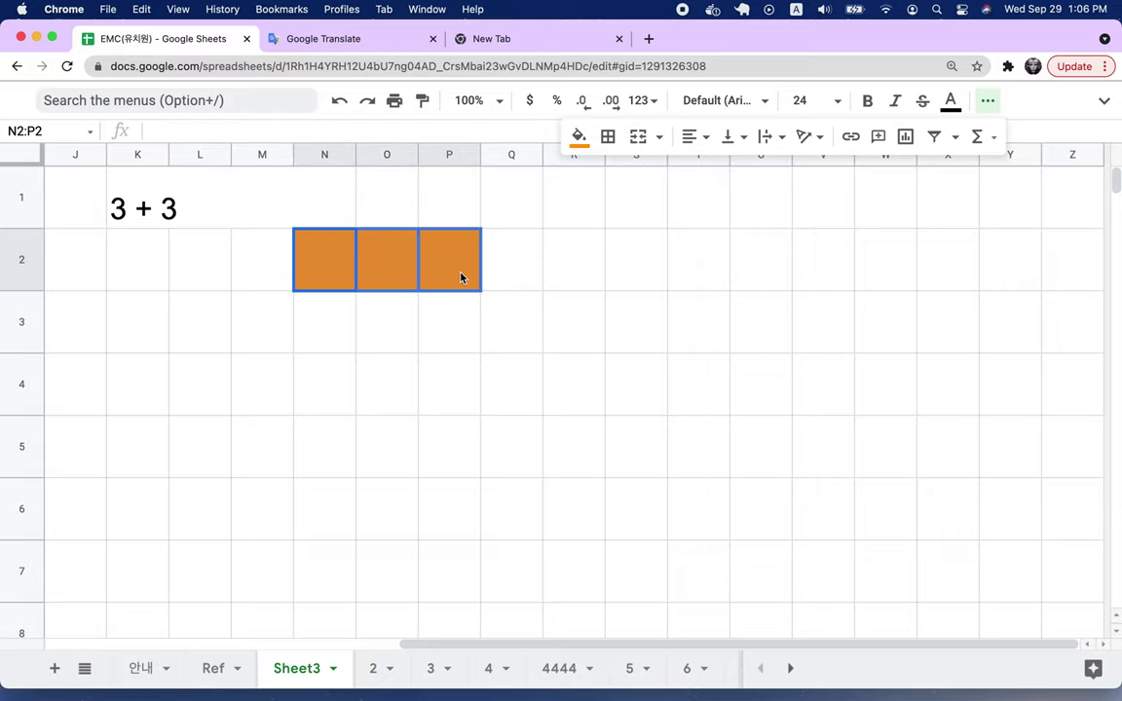
key(super+c)
click(515, 268)
key(super+v)
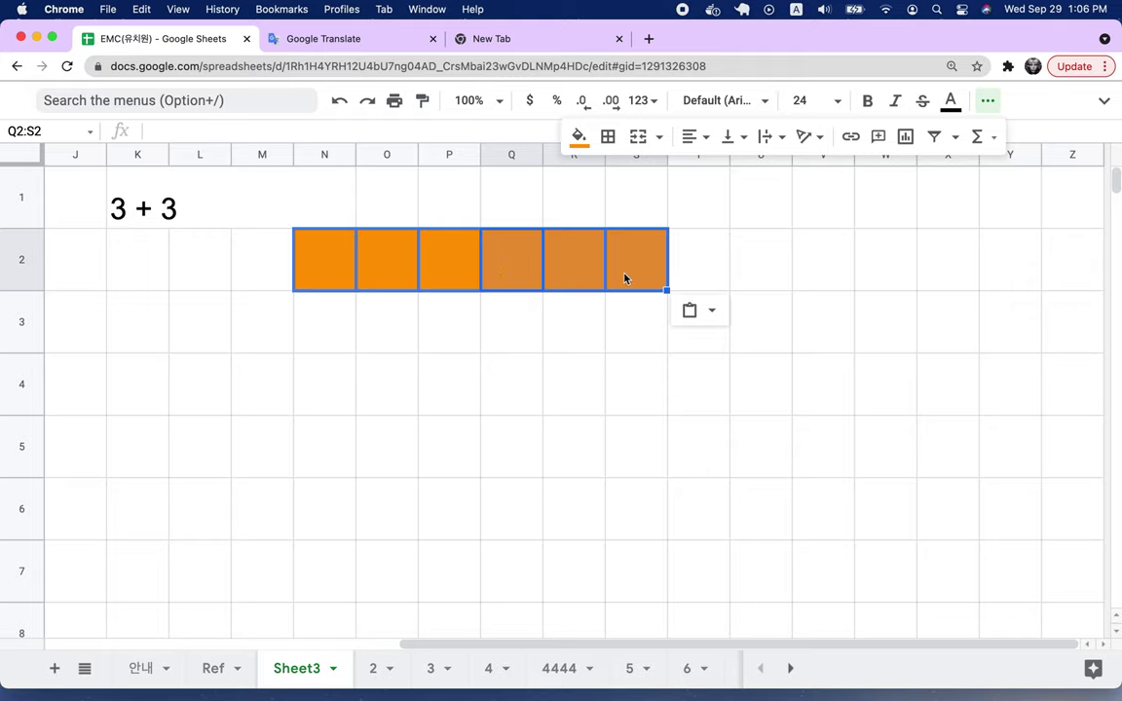
- Unmerge the '3 + 3' heading cell
click(388, 206)
click(321, 205)
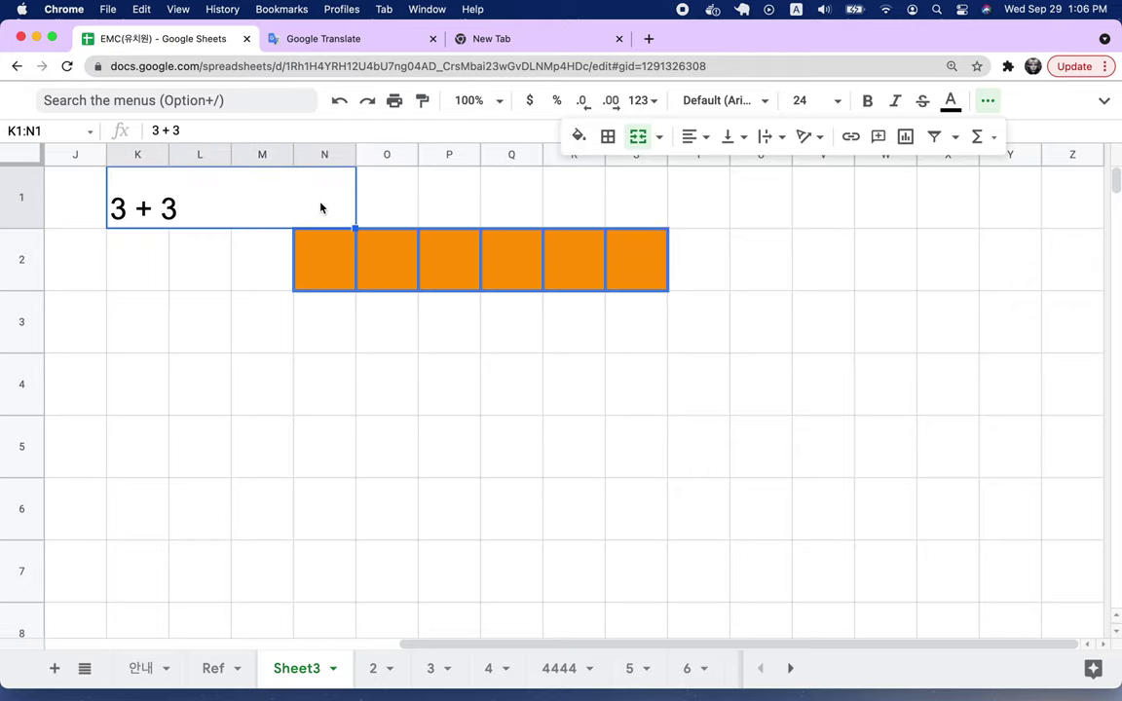
key(super+z)
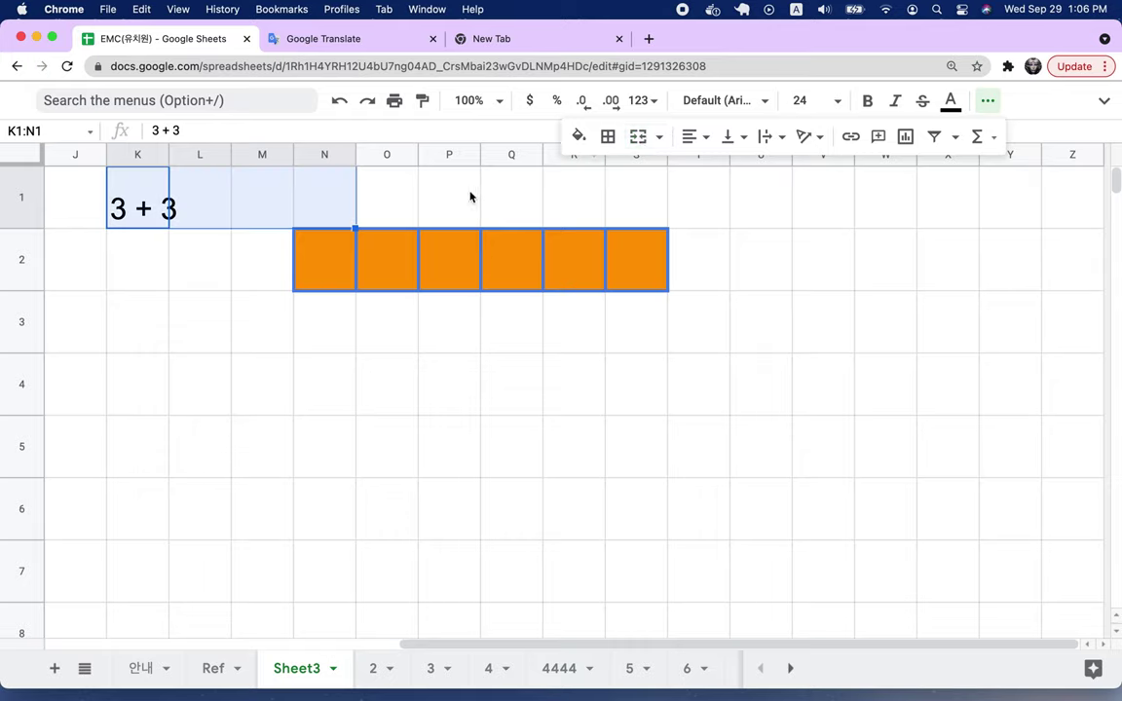
- Enter the column numbers 1, 2, 3 into N1, O1 and P1
click(336, 206)
text(1)
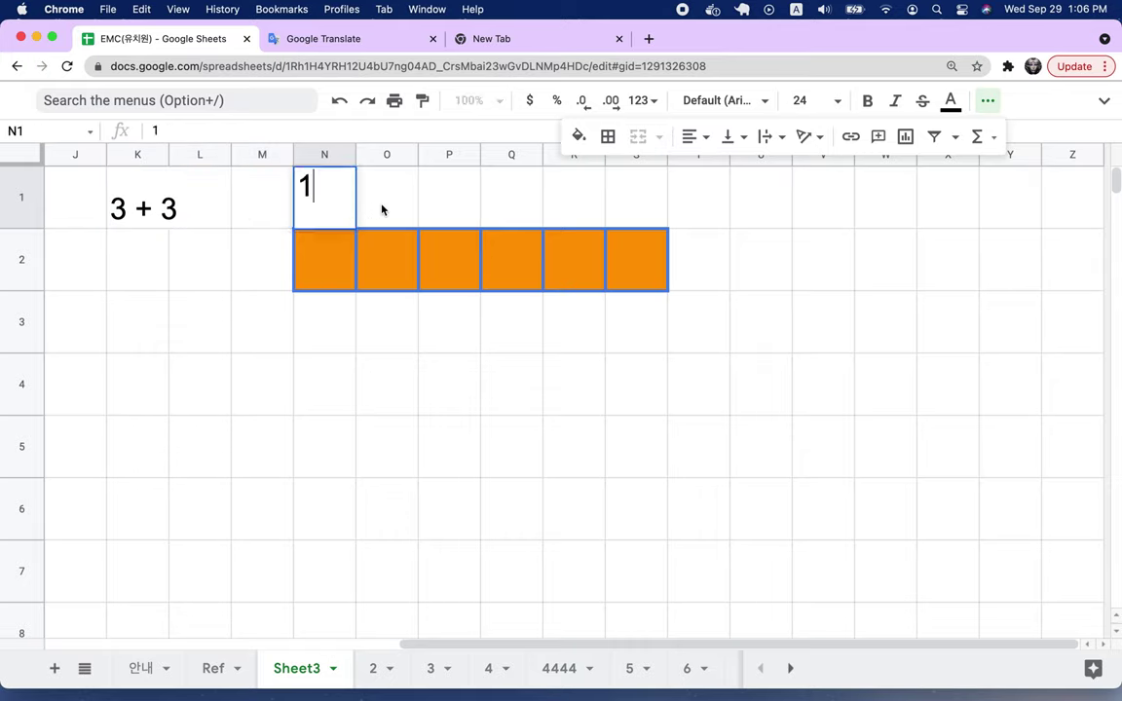
key(Tab)
text(2)
key(Tab)
text(3)
drag(351, 209, 893, 231)
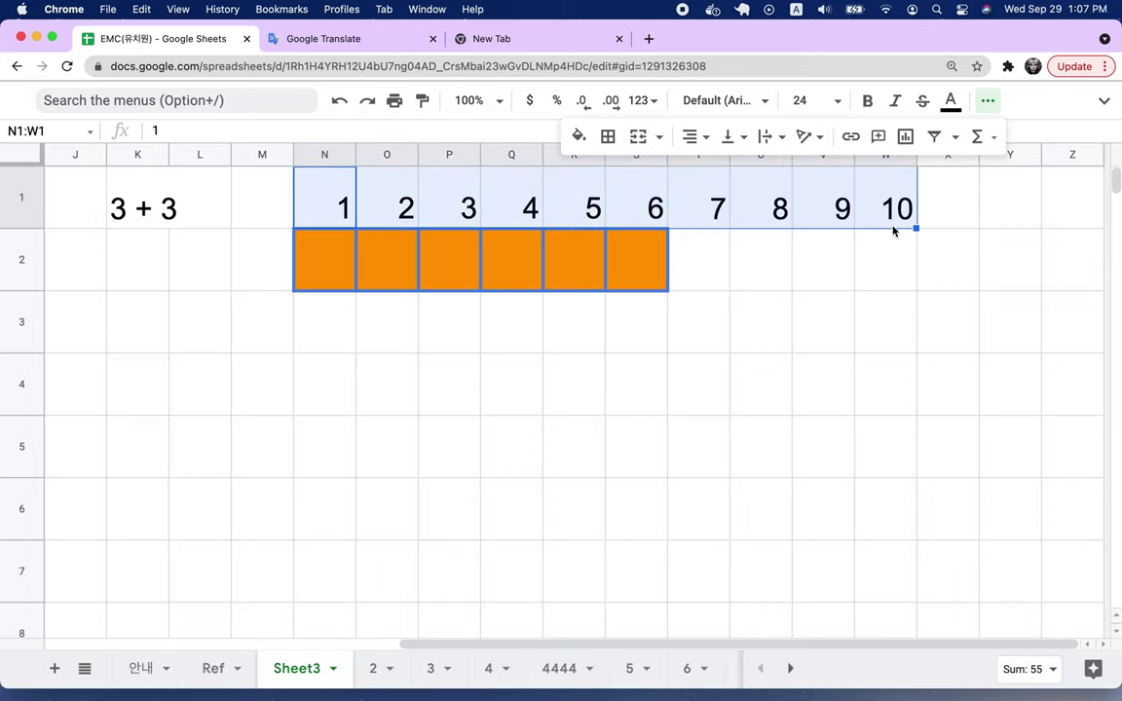
- Centre the row 1 numbers horizontally and vertically in their cells
click(692, 137)
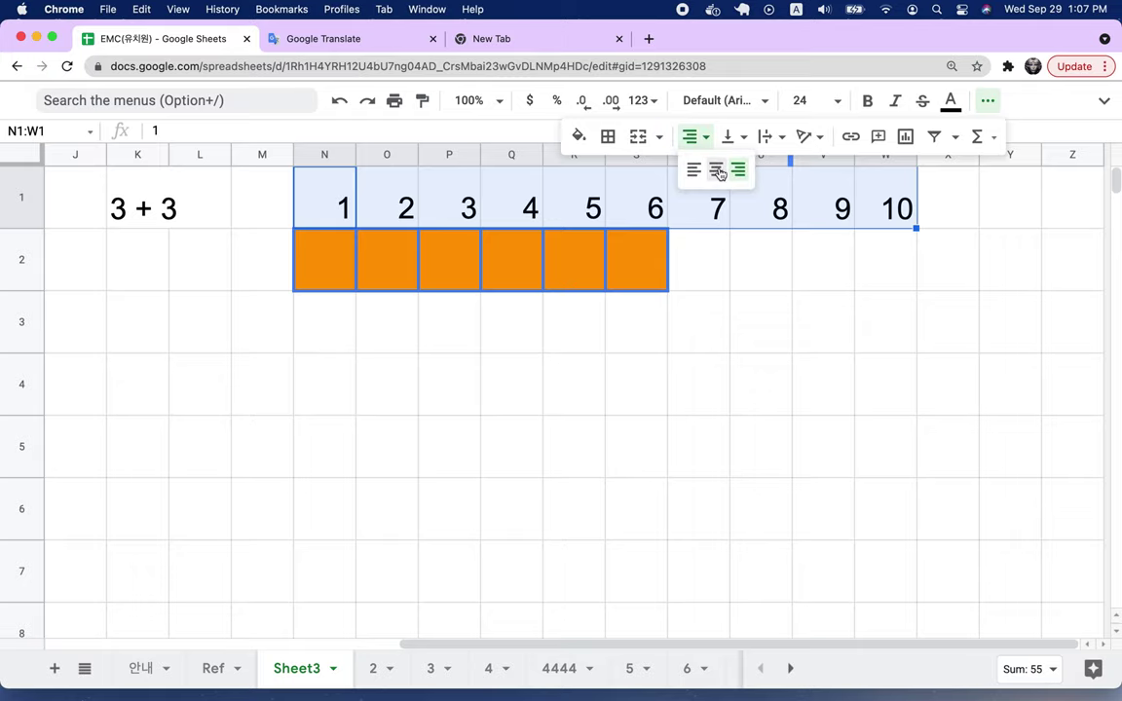
click(717, 174)
click(730, 138)
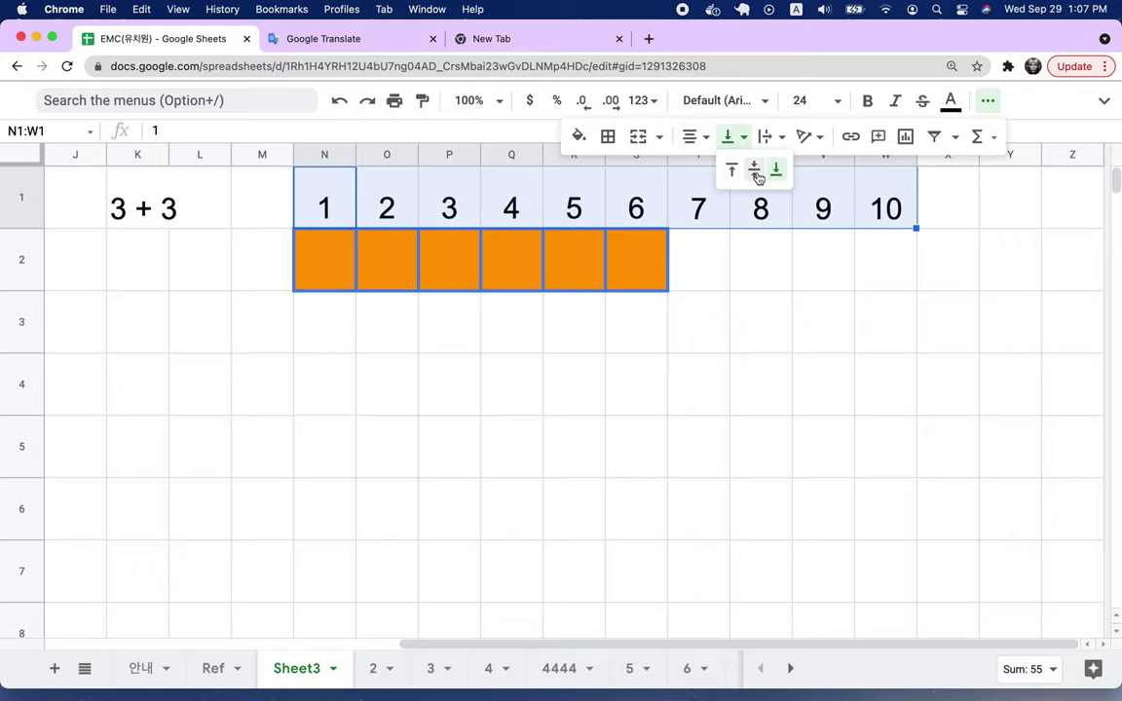
click(756, 174)
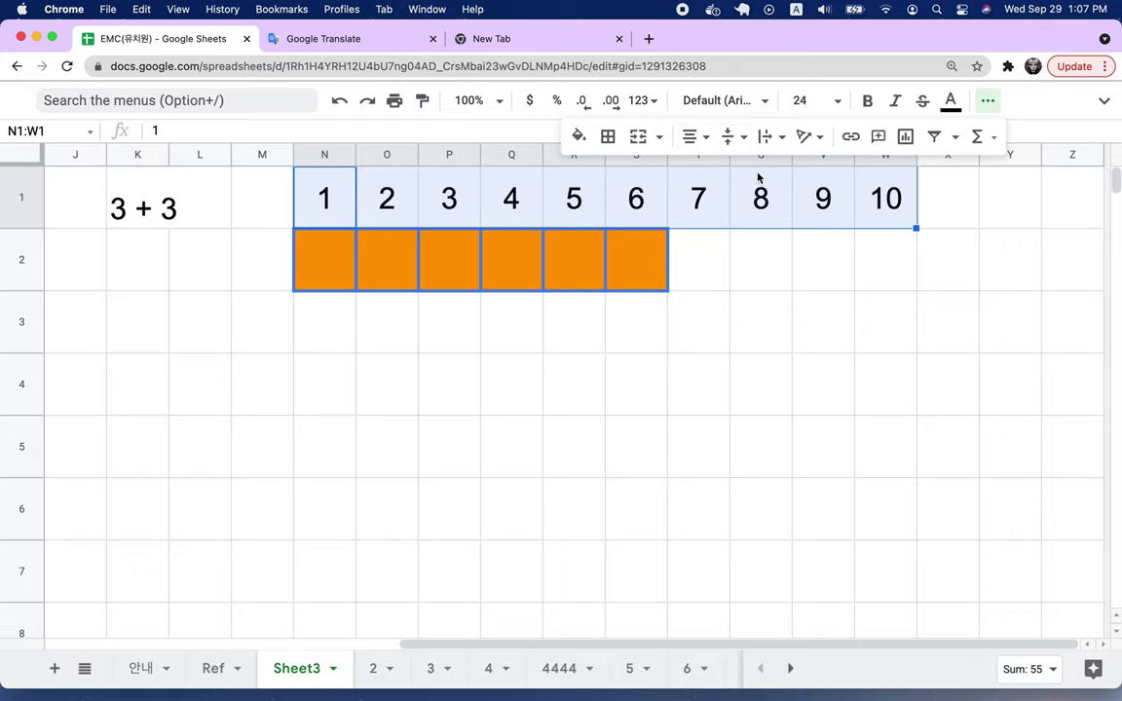
click(784, 301)
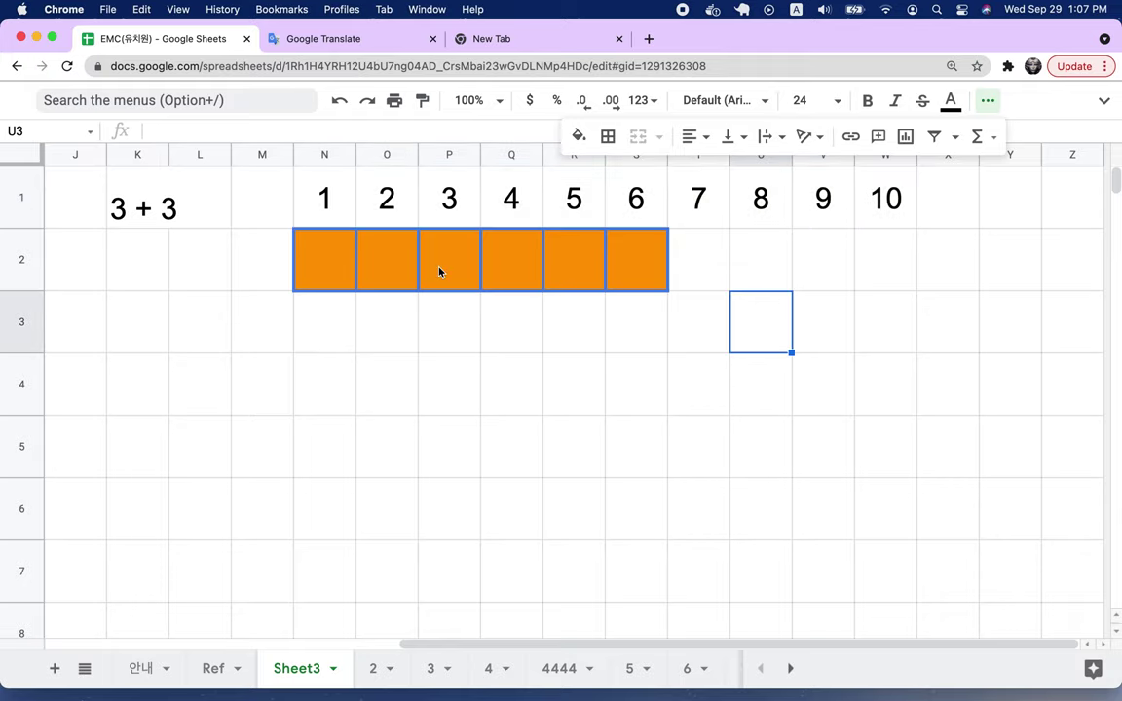
- Extend the orange bordered cells across to ten boxes, N2 through W2
drag(348, 266, 453, 271)
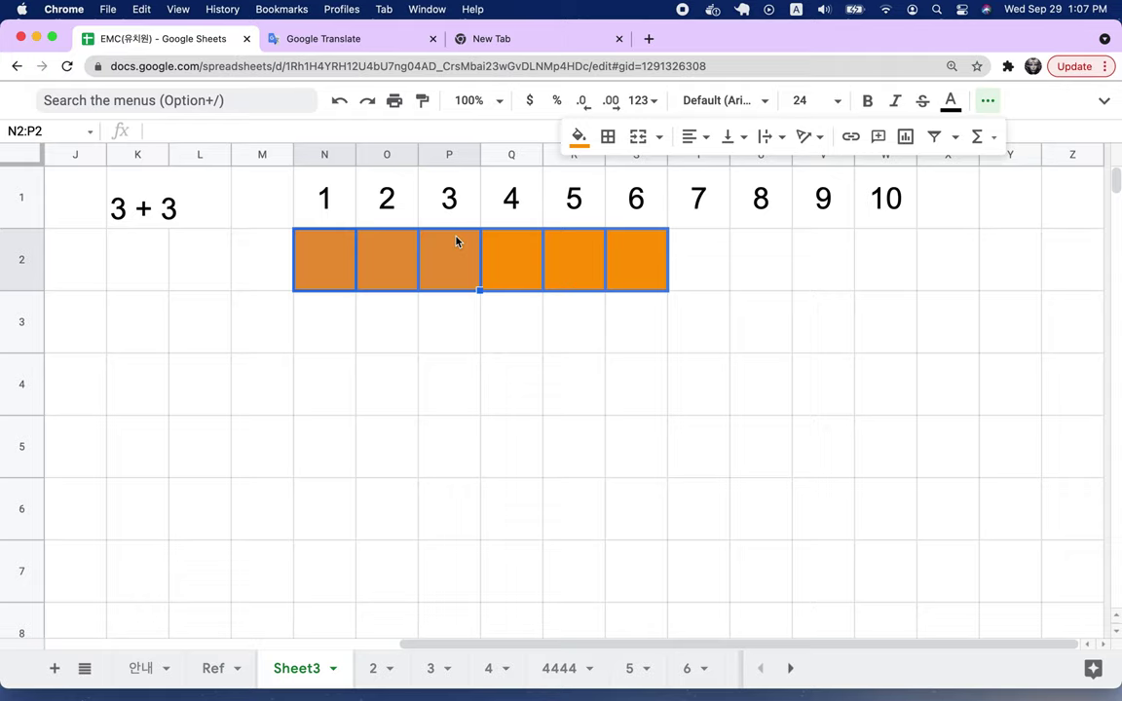
drag(346, 267, 882, 282)
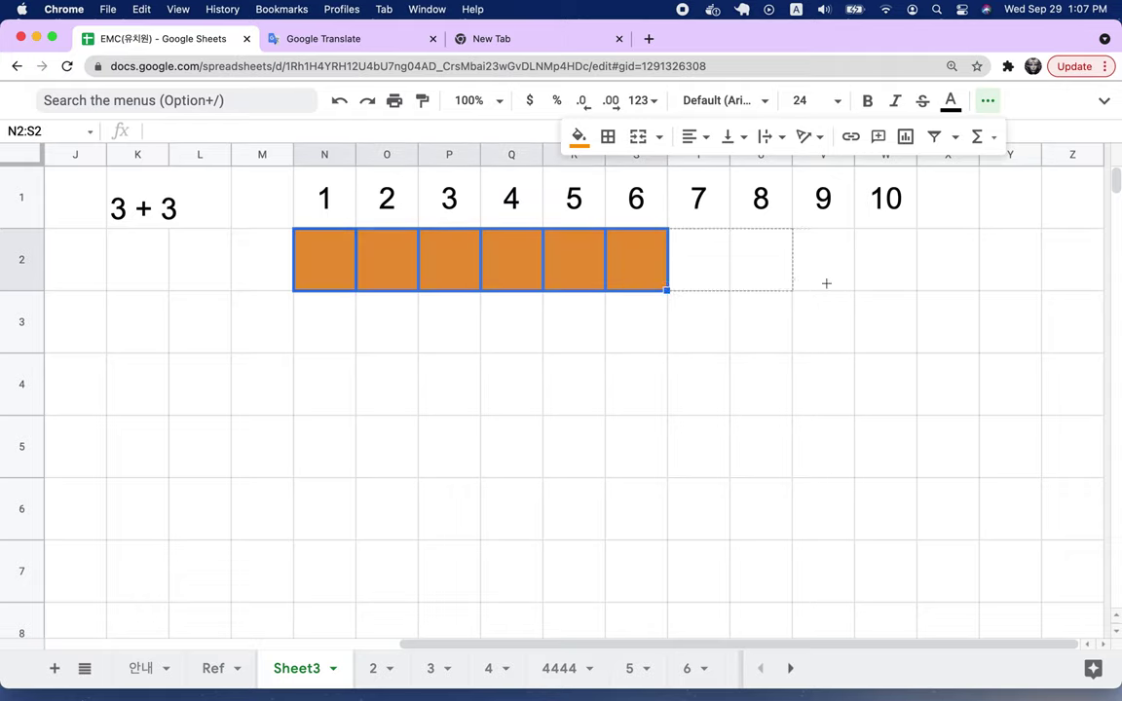
click(682, 380)
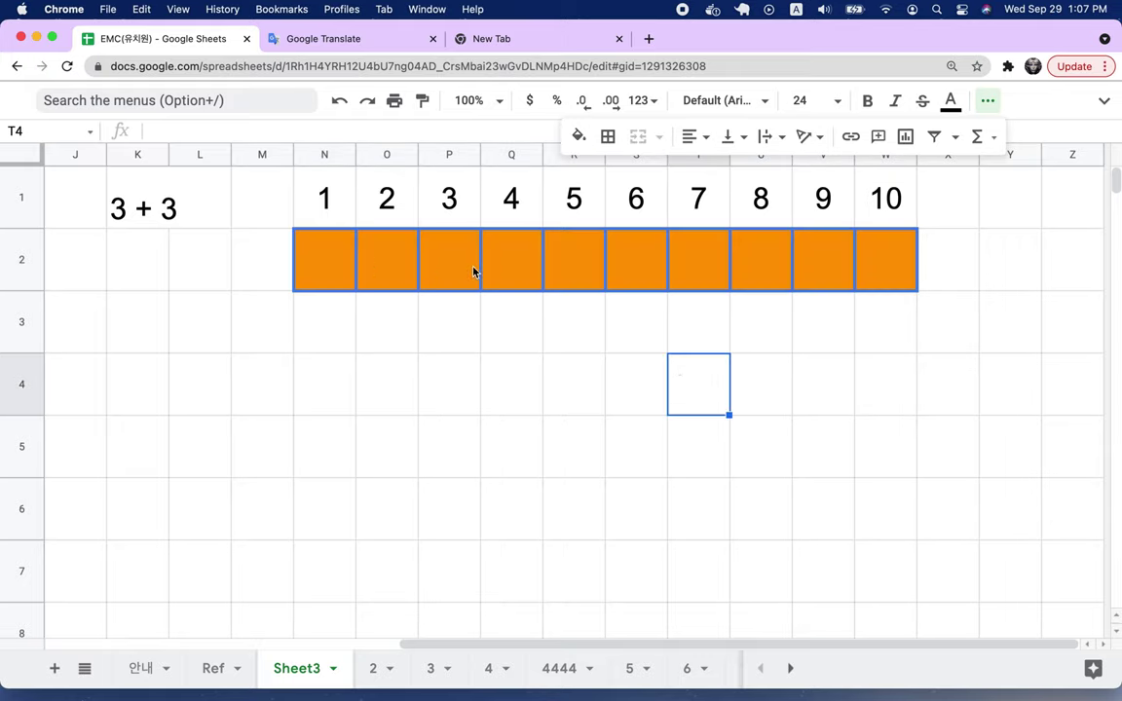
click(165, 207)
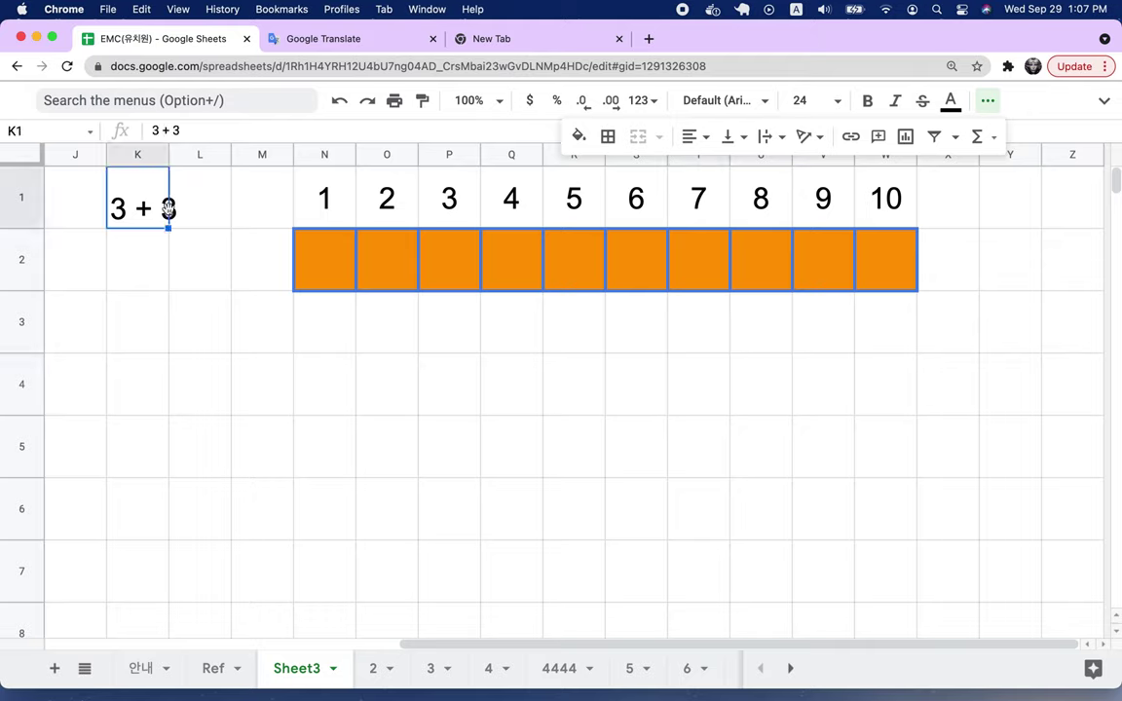
- Clear the old heading, merge K1:L1 and enter '10 - 3'
key(BackSpace)
drag(140, 199, 201, 200)
click(639, 136)
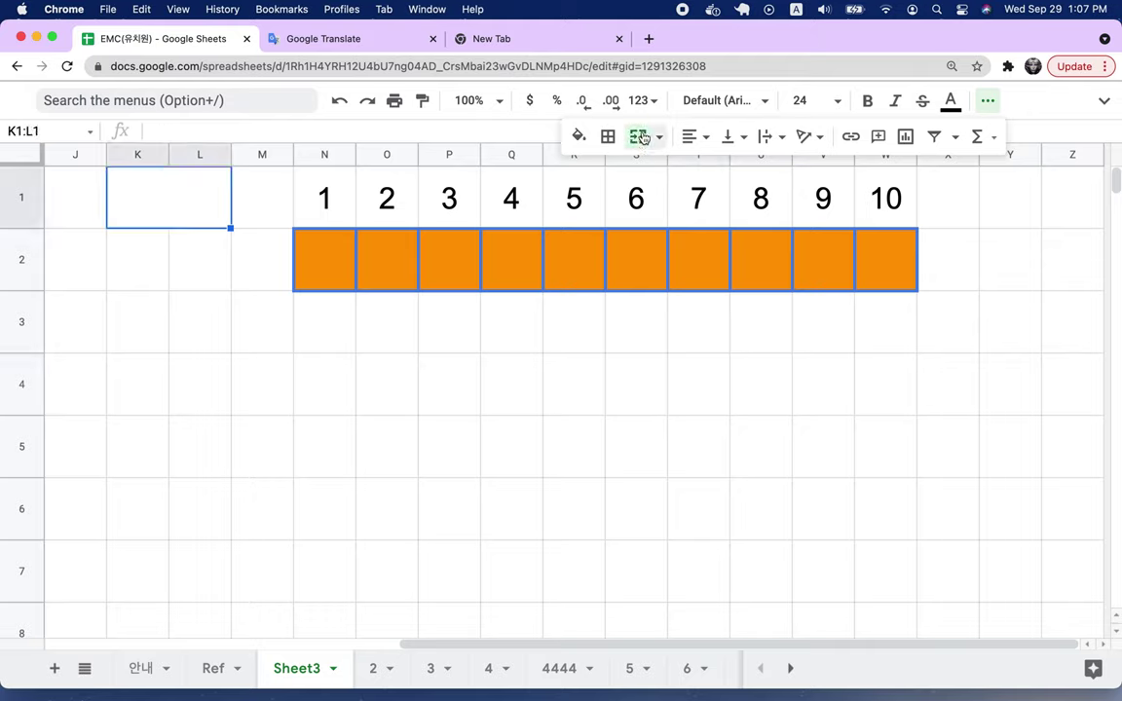
double_click(175, 196)
text(10 - 3)
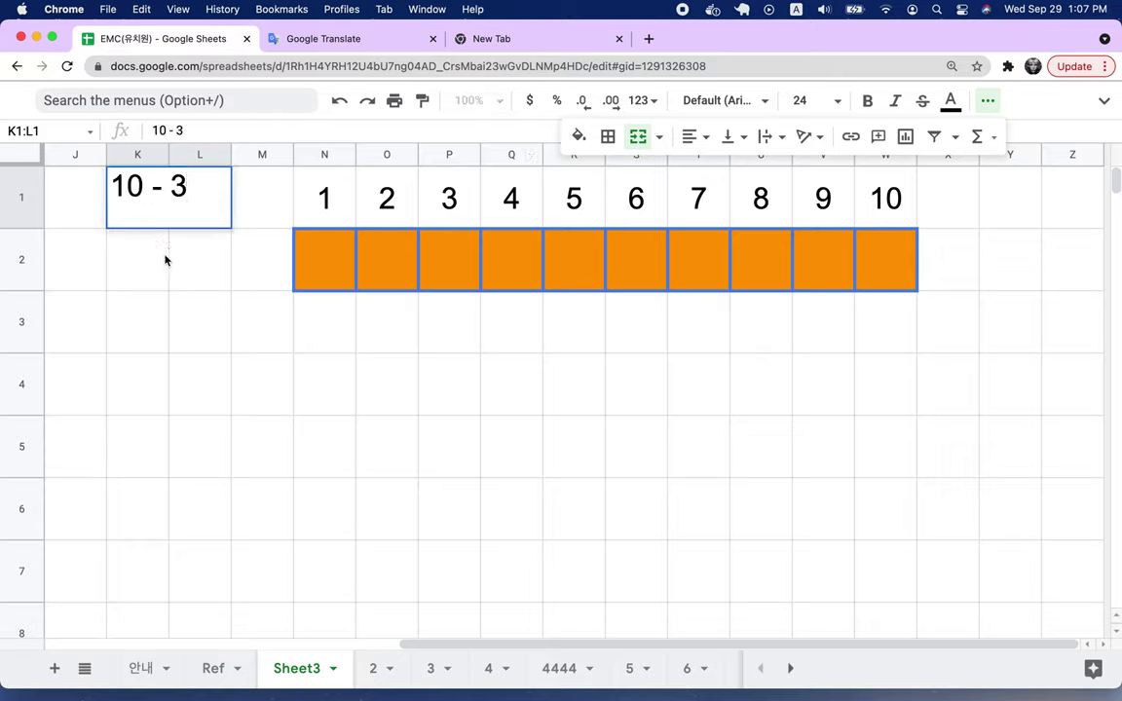
click(166, 259)
- Move the last three orange cells U2:W2 down to U4:W4
drag(909, 259, 776, 271)
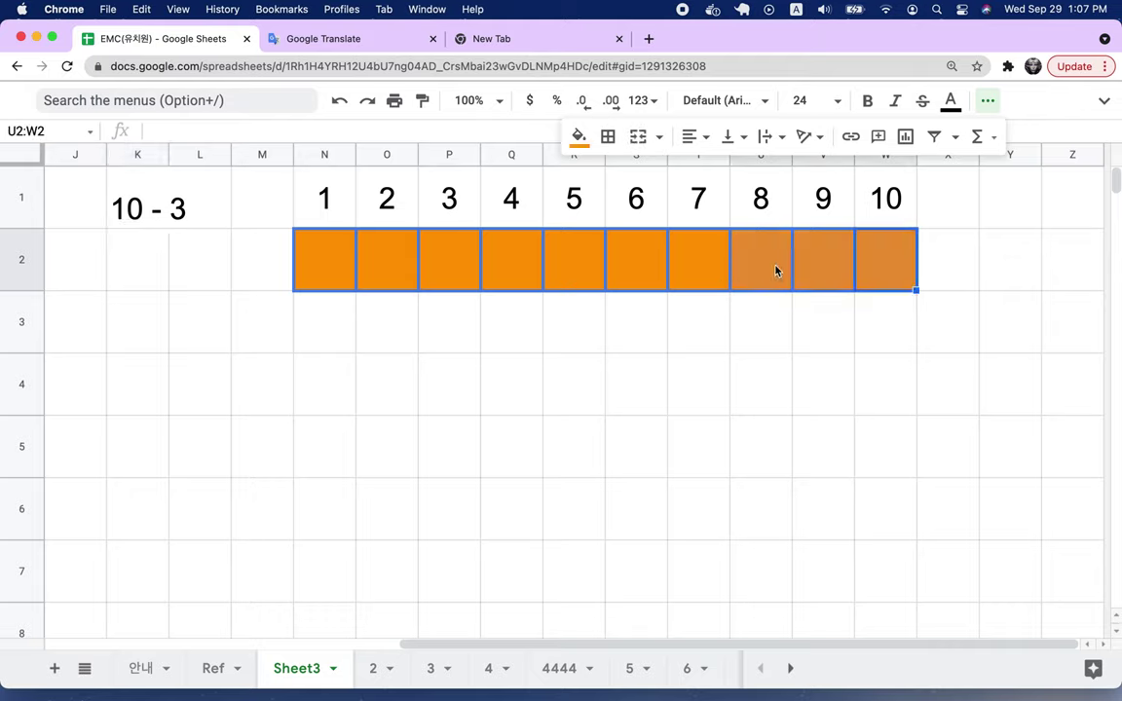
key(super+c)
click(741, 404)
key(super+v)
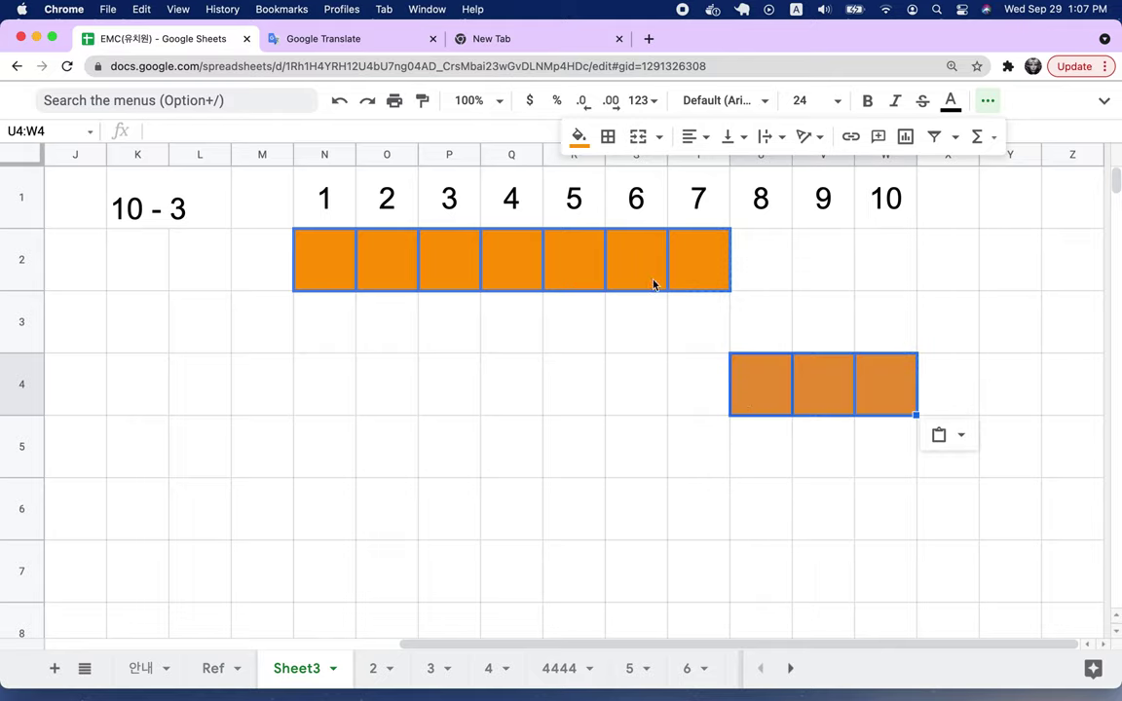
drag(689, 283, 337, 279)
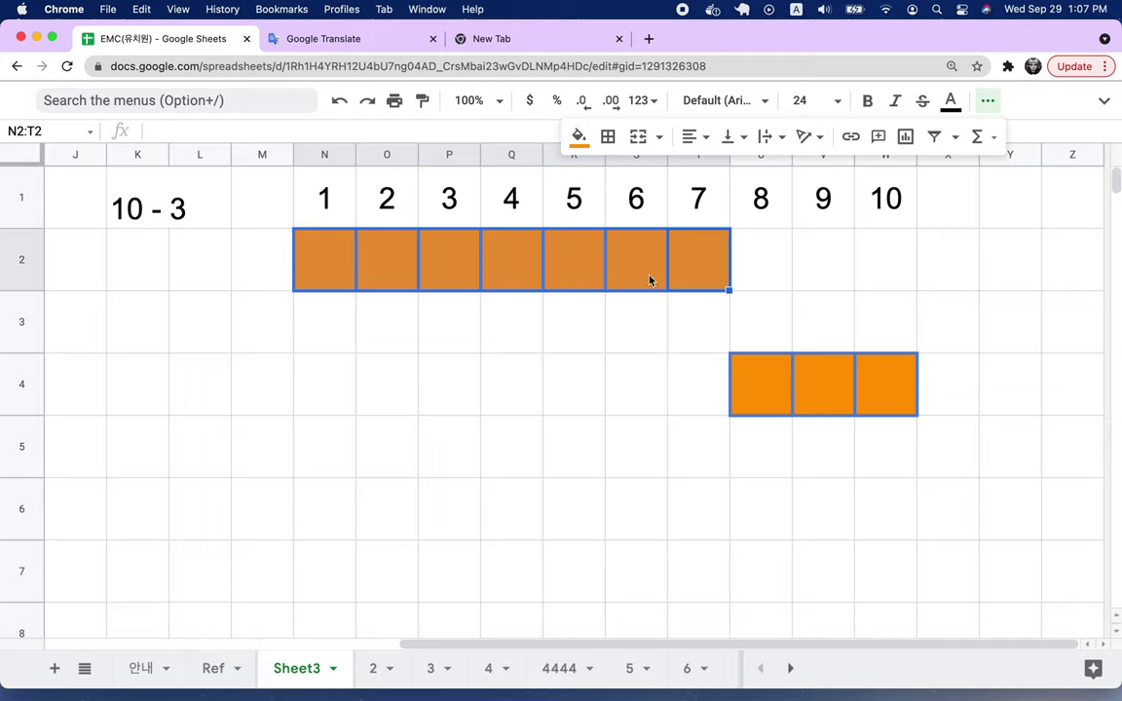
click(185, 190)
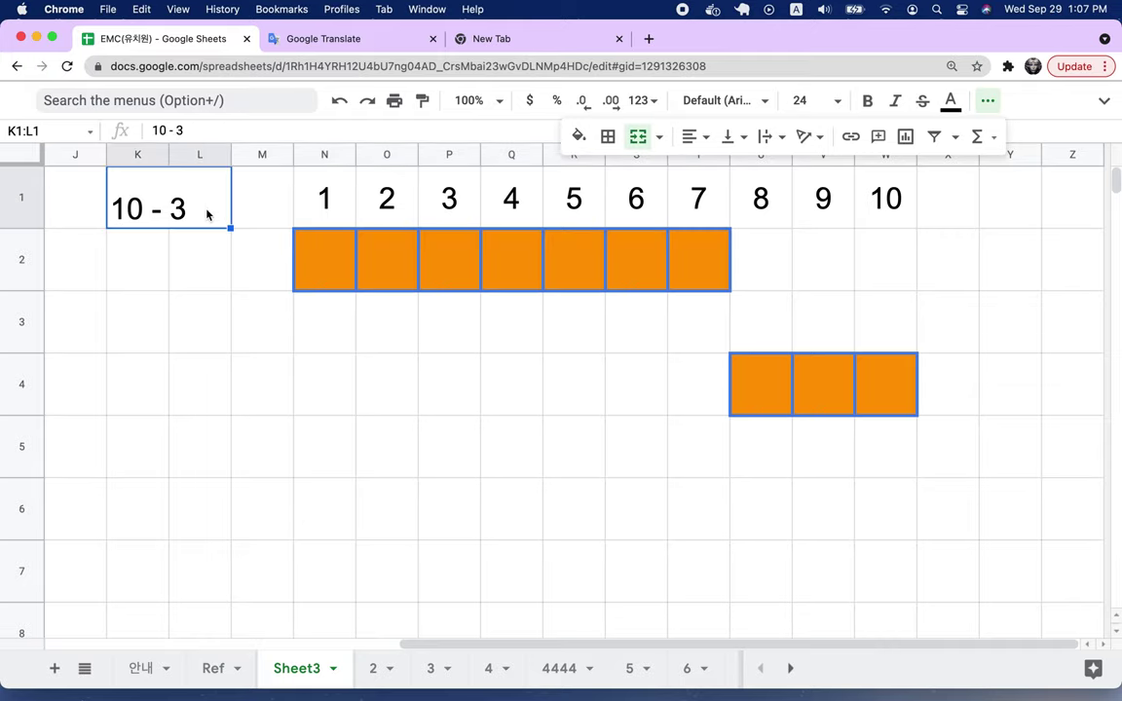
- Change the heading to '7+ 3'
text(7+ 3)
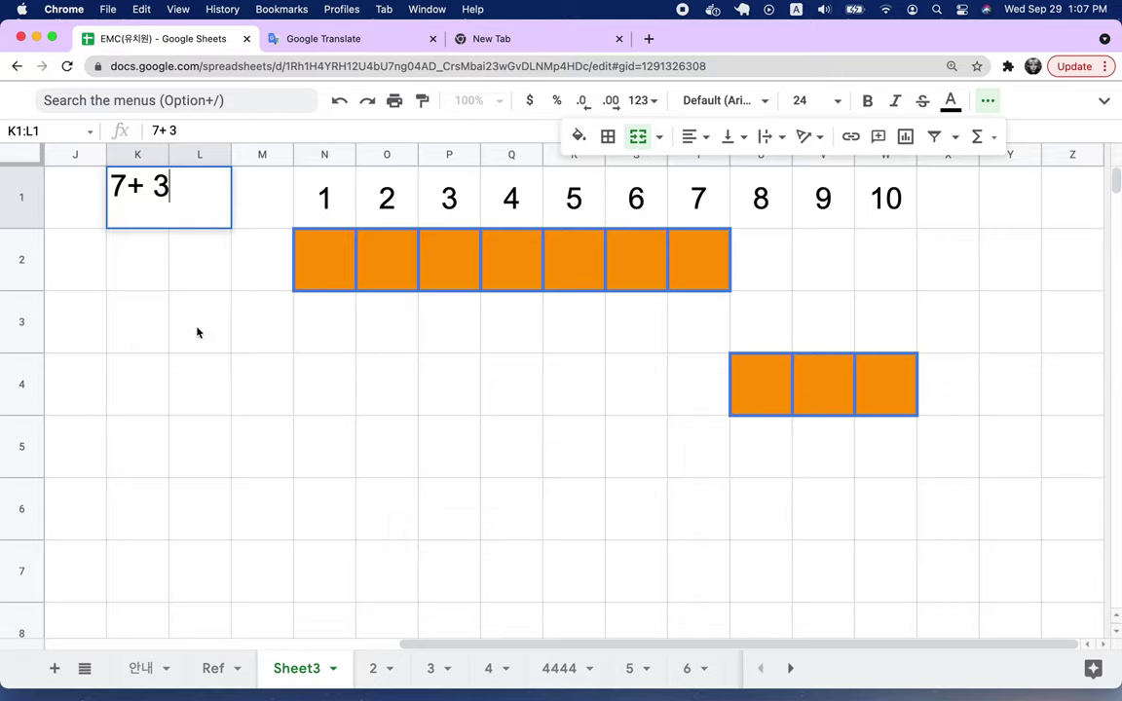
click(198, 330)
click(349, 287)
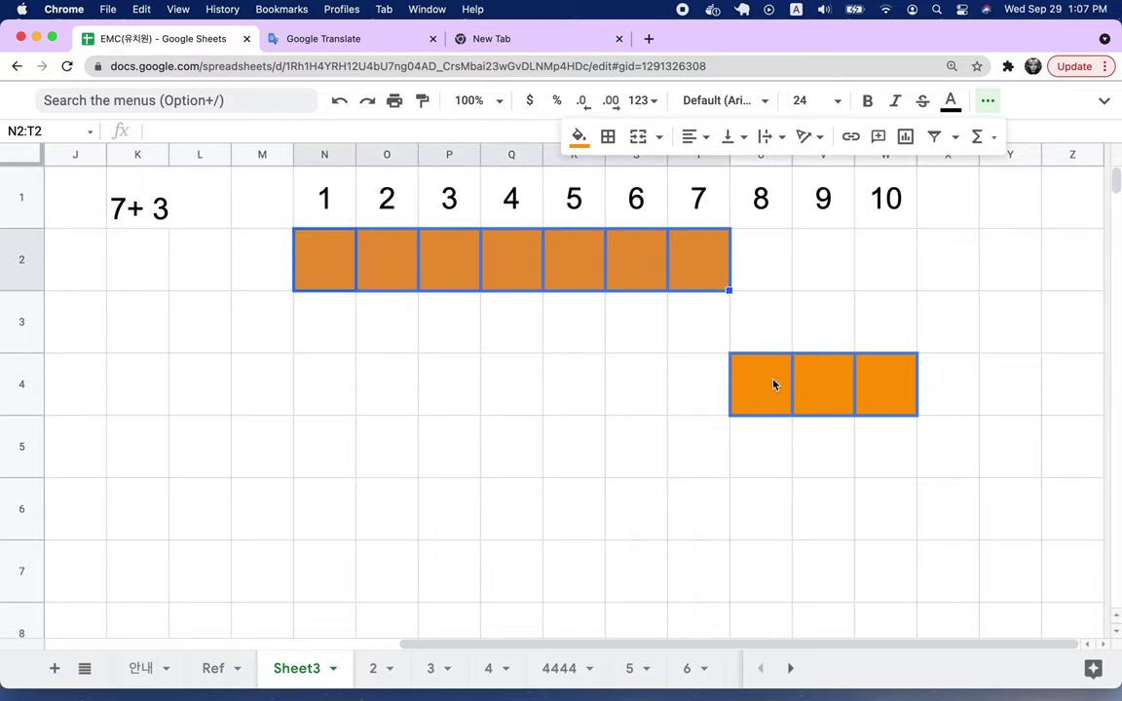
- Move the three orange cells from U4:W4 back up to U2:W2
drag(775, 385, 906, 382)
click(779, 269)
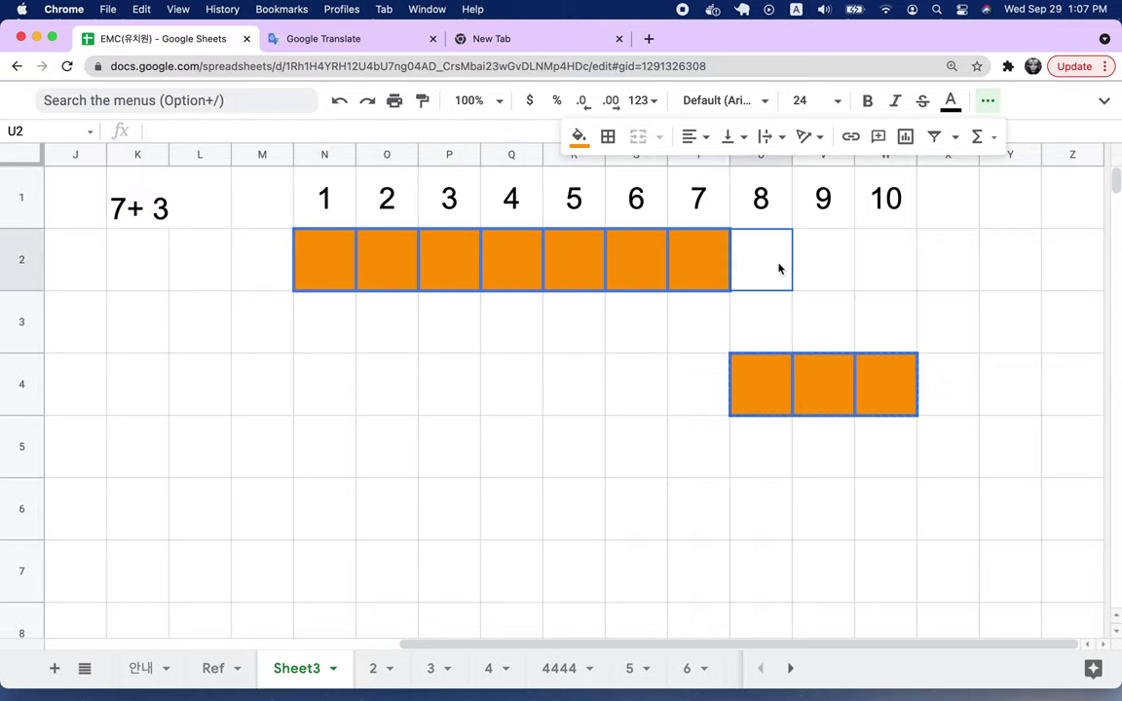
key(cmd+v)
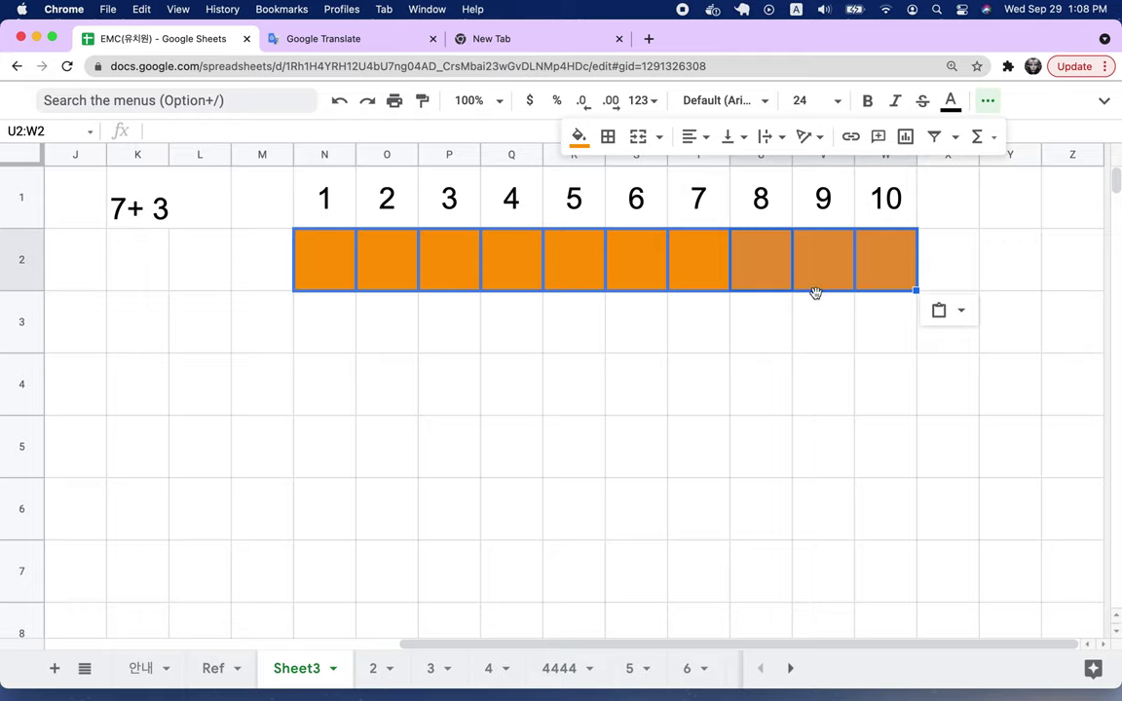
- Replace the heading text with '10/3'
double_click(145, 197)
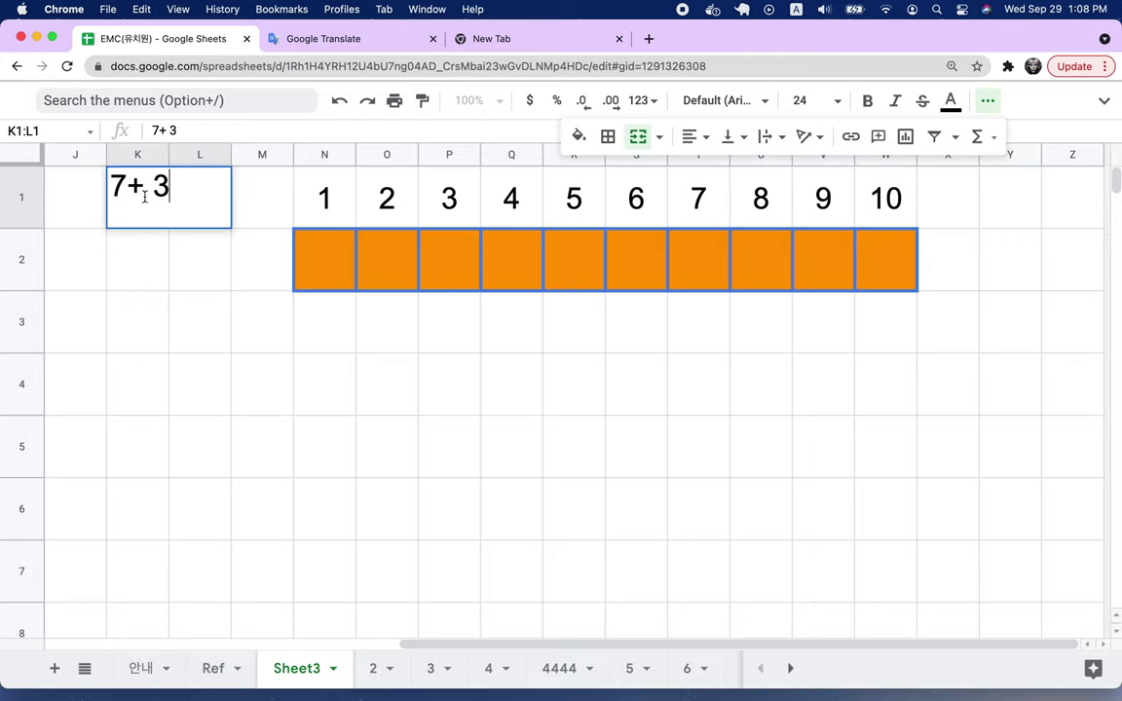
drag(109, 187, 178, 189)
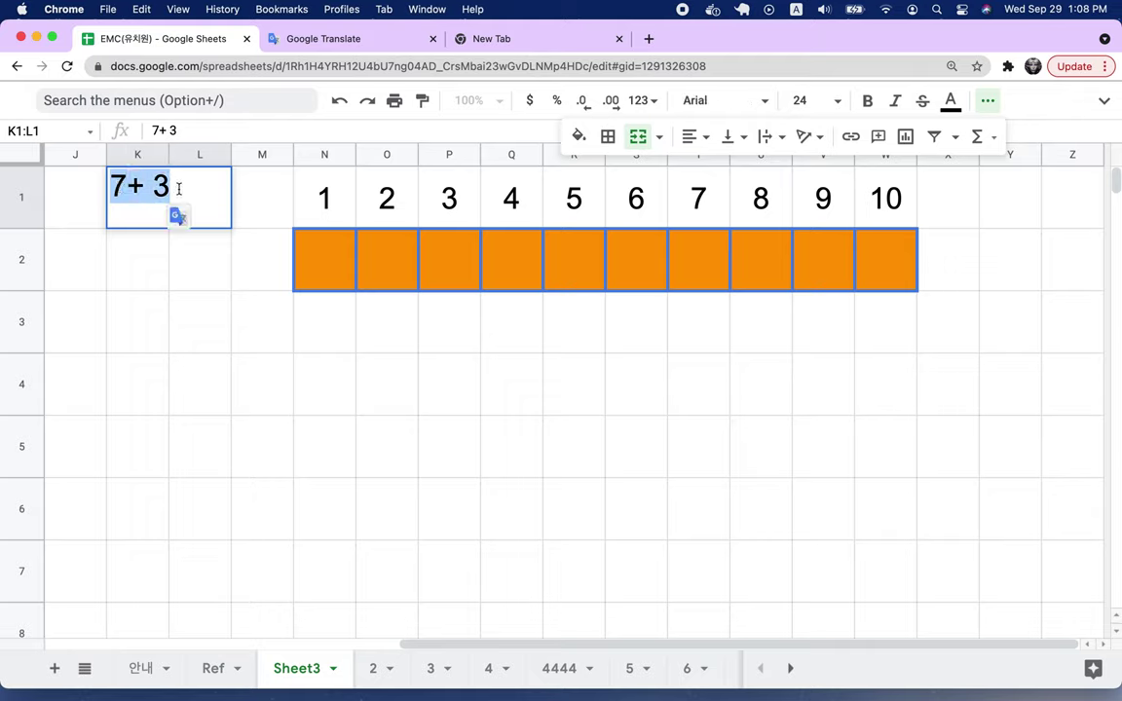
text(10/)
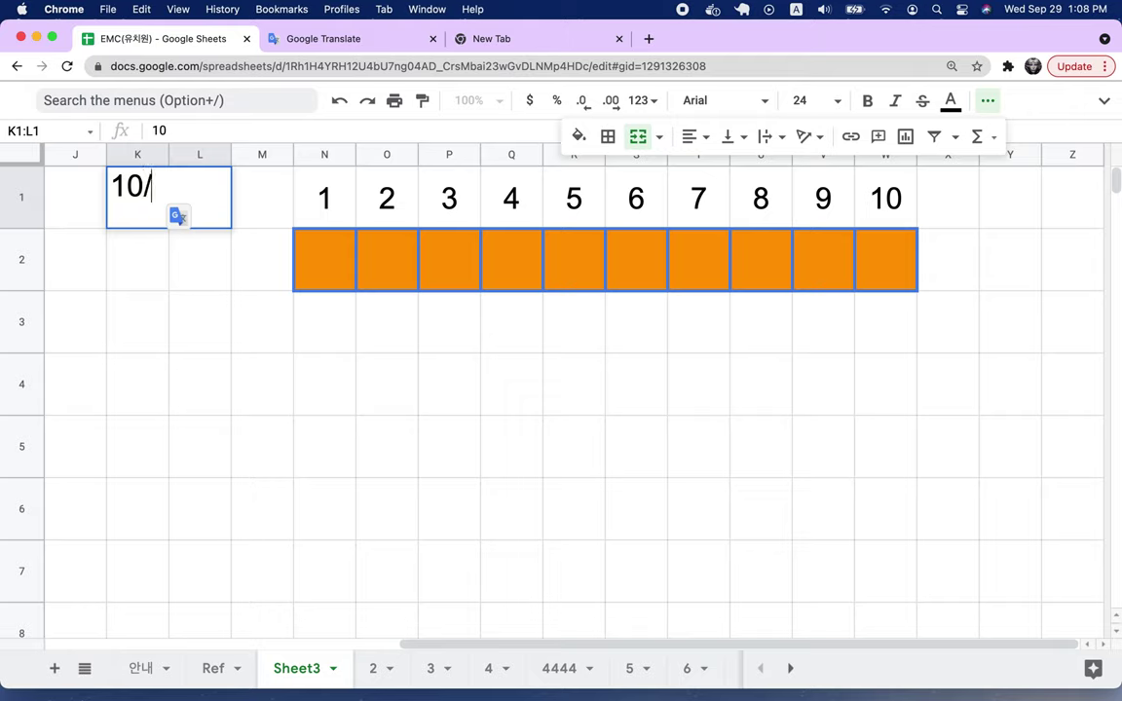
text(3)
drag(319, 276, 451, 275)
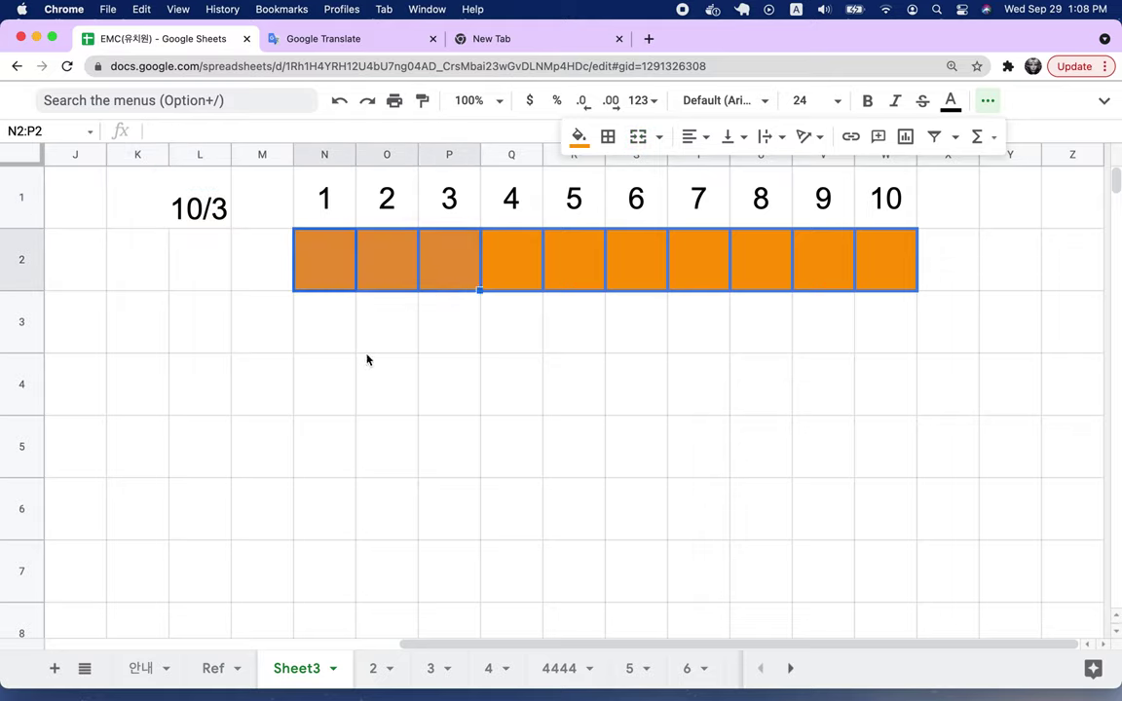
key(cmd+x)
click(343, 341)
key(cmd+v)
drag(504, 278, 639, 276)
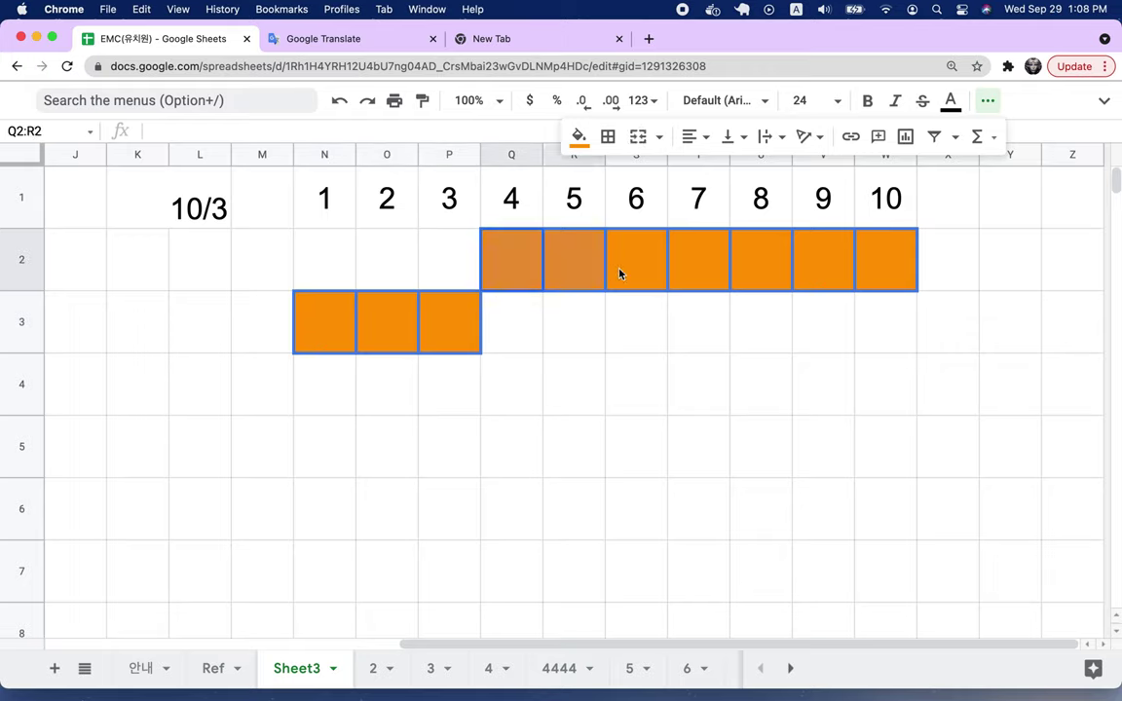
key(cmd+x)
click(531, 397)
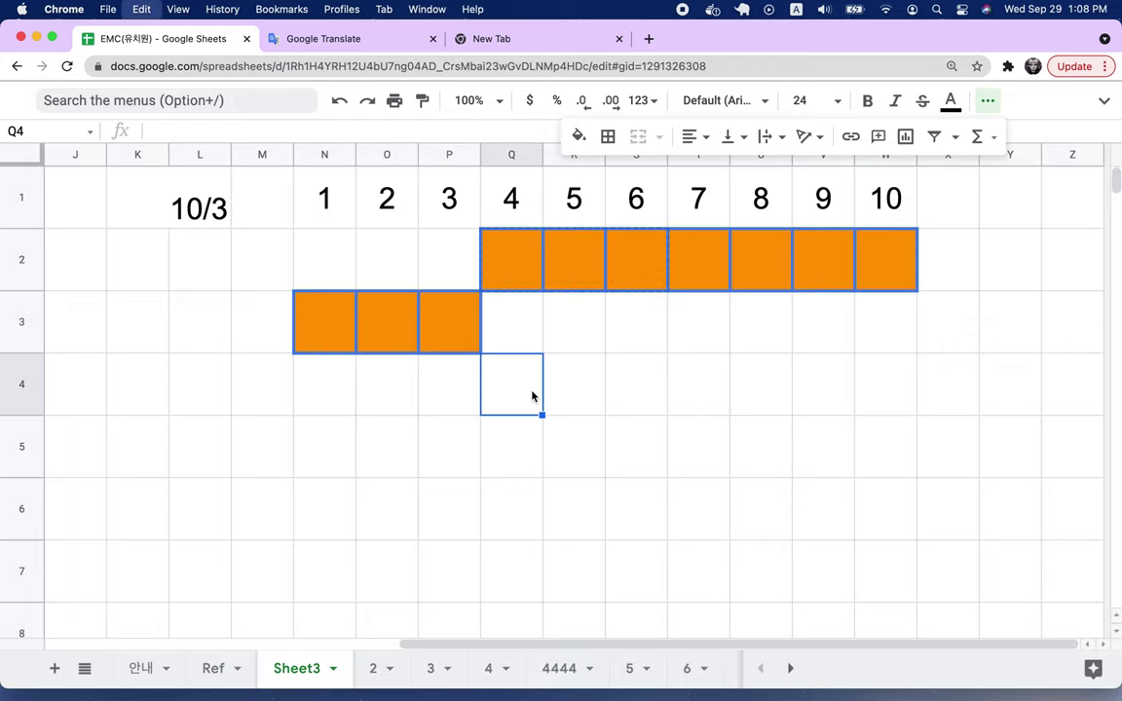
key(cmd+v)
drag(699, 276, 817, 287)
key(cmd+x)
click(715, 446)
key(cmd+v)
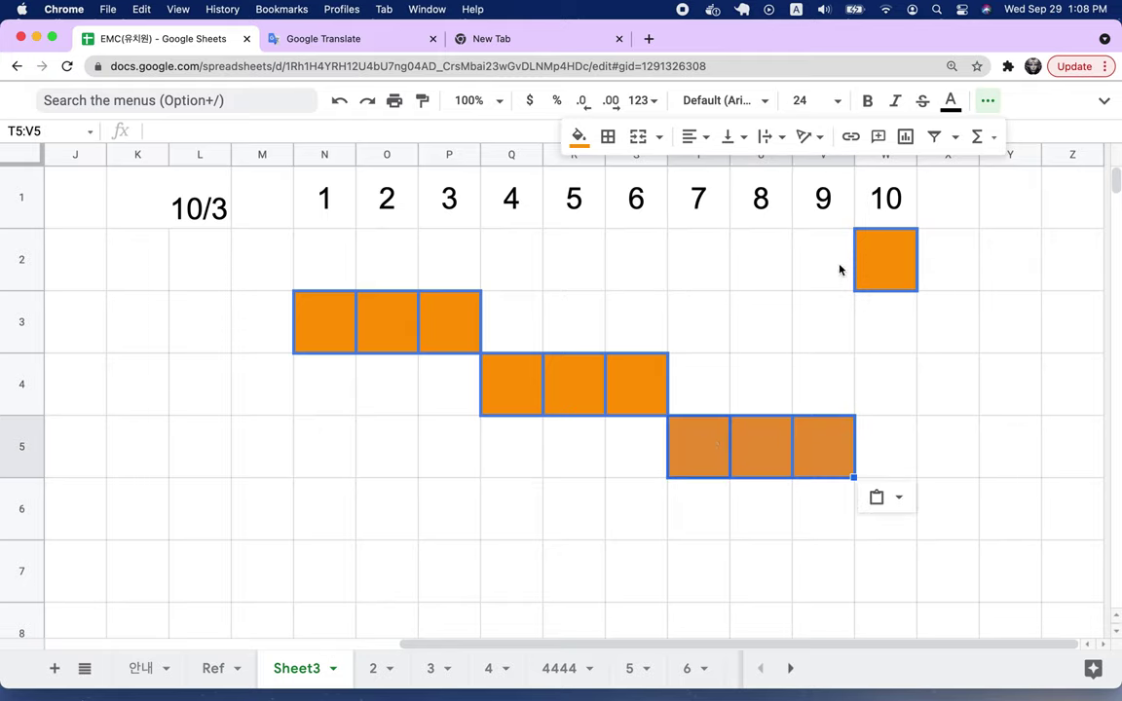
drag(318, 327, 433, 325)
drag(511, 376, 627, 376)
click(705, 475)
drag(704, 475, 834, 469)
click(894, 267)
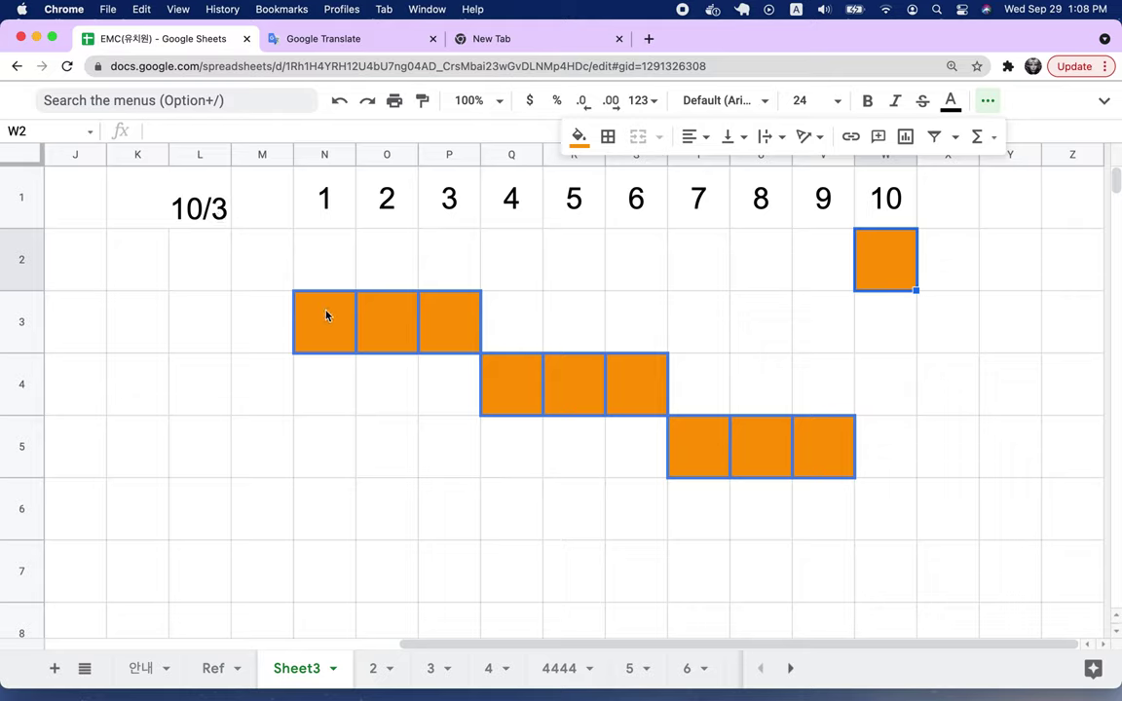
drag(329, 316, 466, 316)
drag(531, 385, 623, 383)
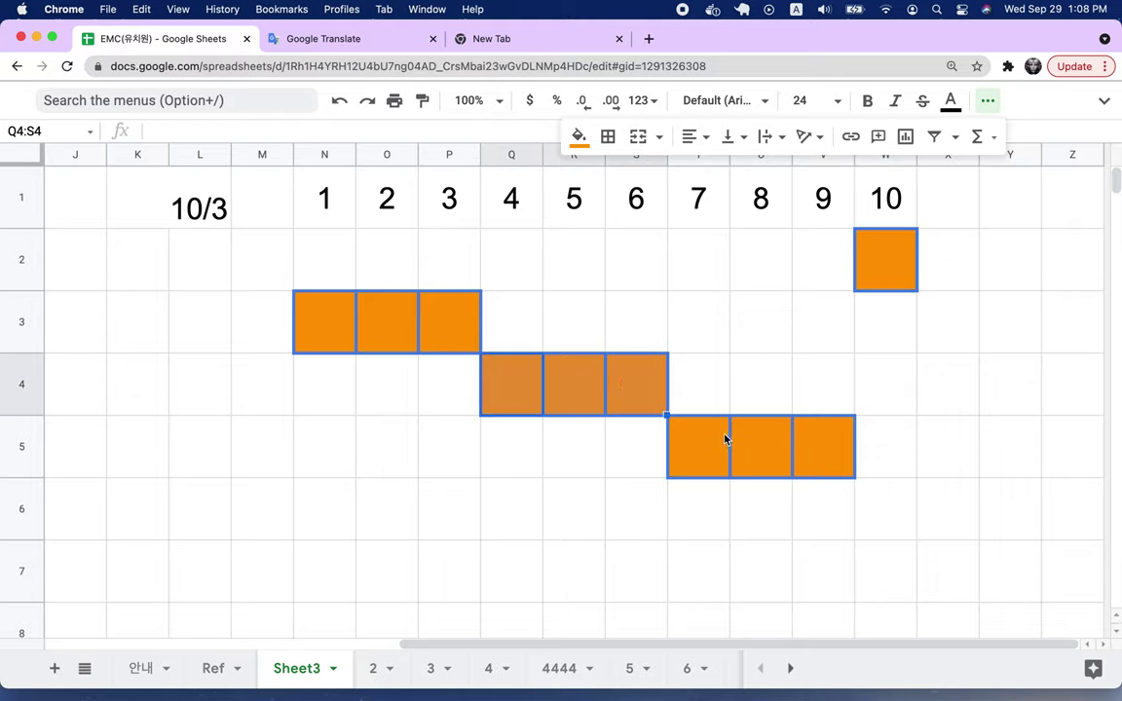
drag(726, 441, 796, 442)
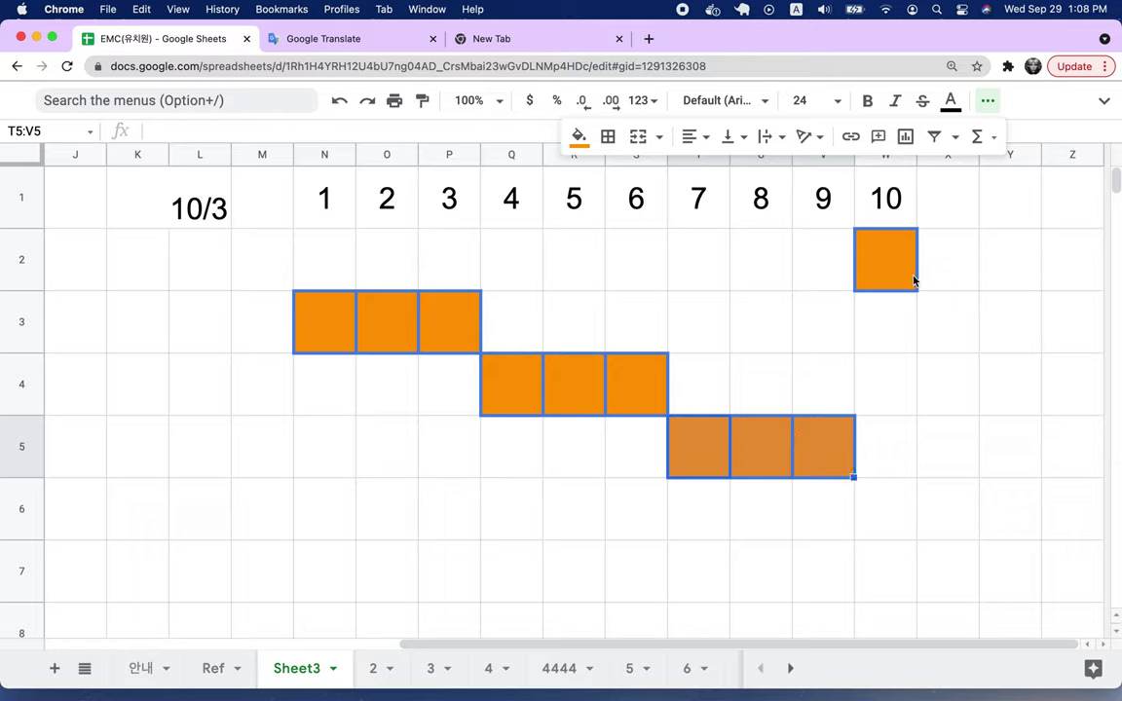
click(866, 265)
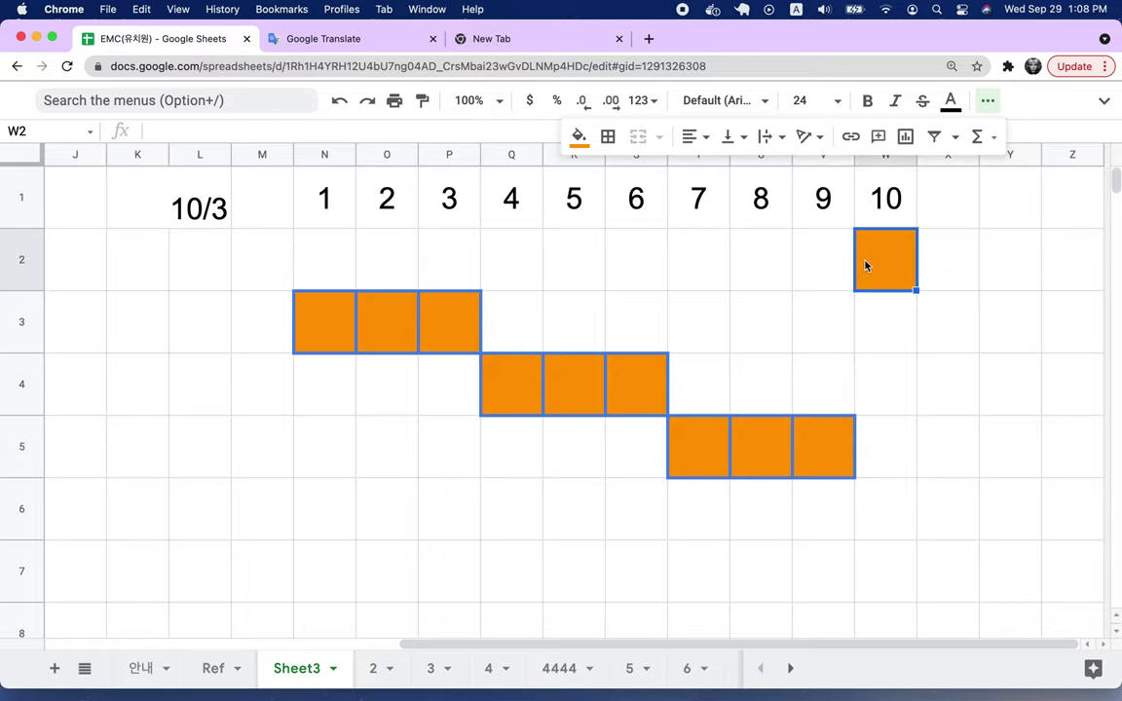
click(187, 213)
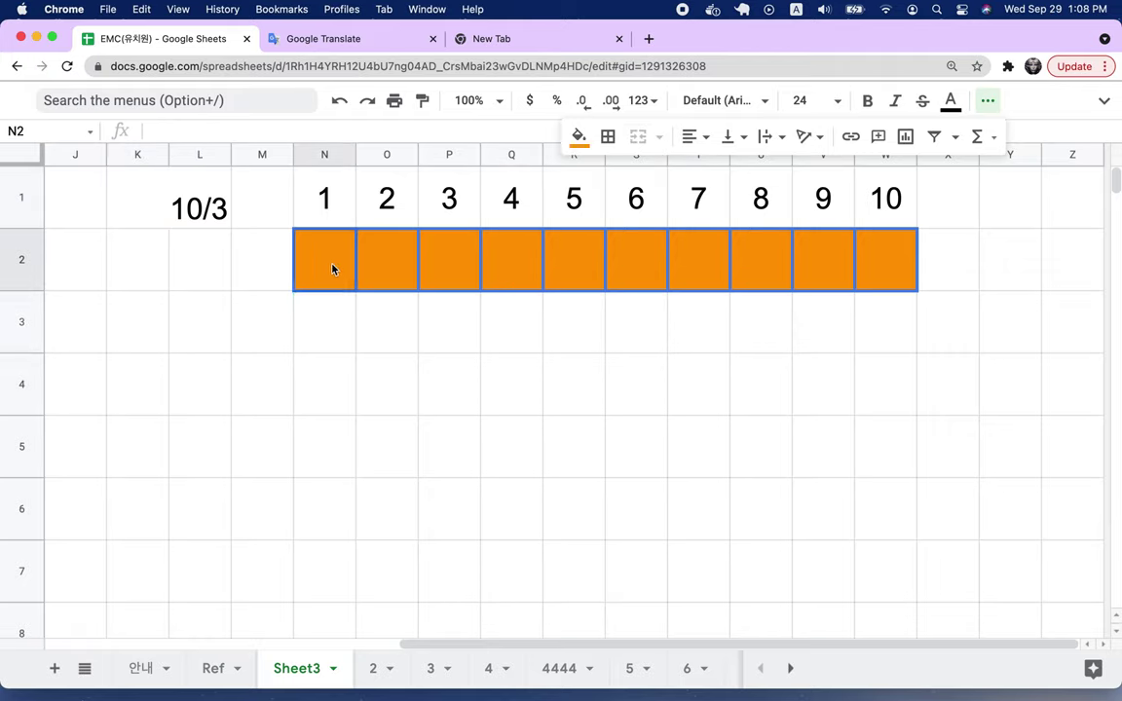
- Number column M from 1 to 10 down M2:M11
drag(326, 273, 865, 267)
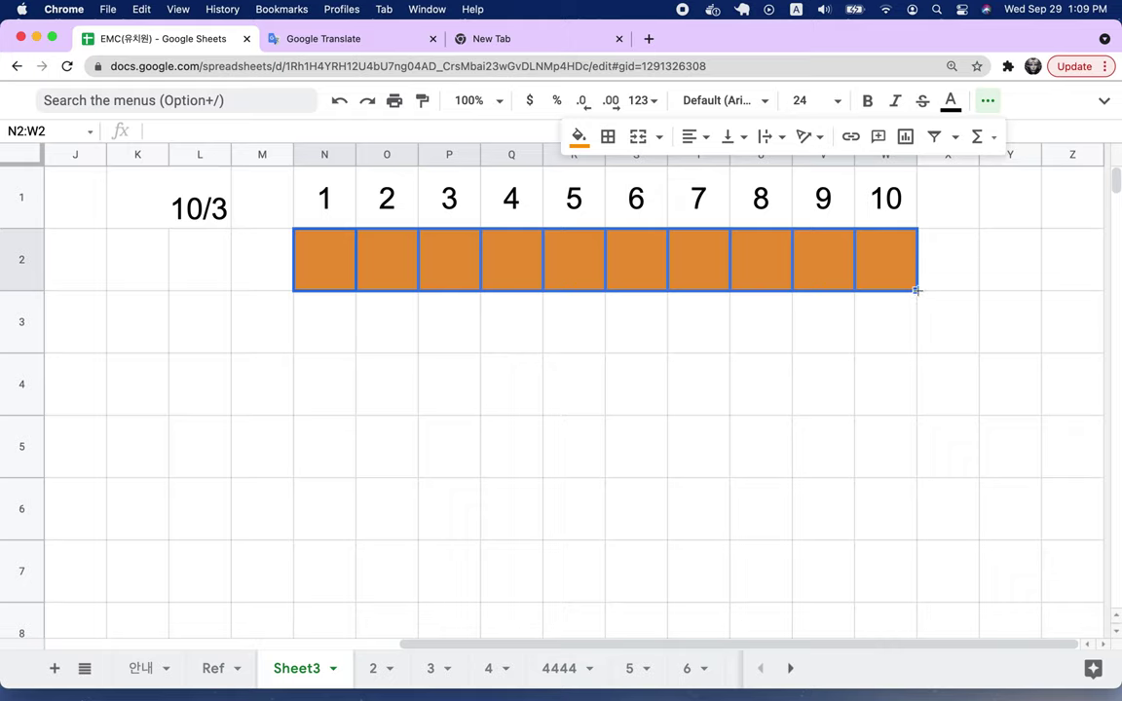
click(258, 267)
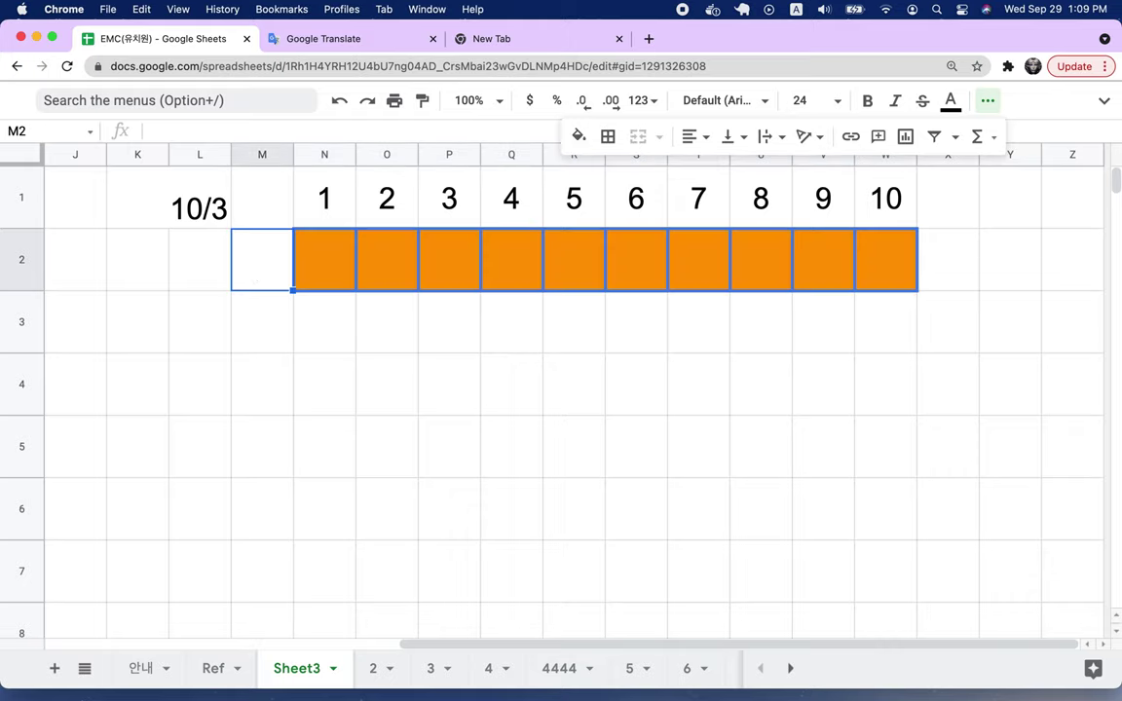
text(1)
key(Return)
text(2)
drag(258, 268, 293, 573)
- Fill the orange bordered row N2:W2 down through row 11 for a 10×10 block
scroll(405, 419, up, 5)
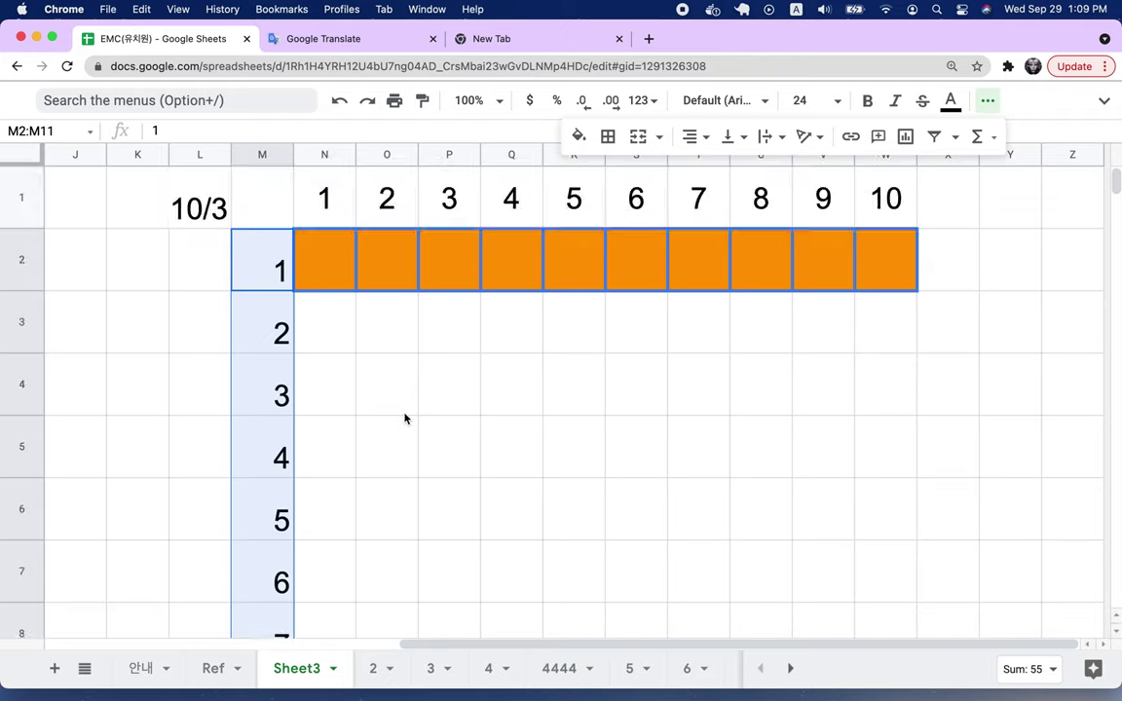
mouse_move(365, 273)
mouse_down()
mouse_move(873, 280)
mouse_move(911, 459)
mouse_move(919, 664)
mouse_move(851, 135)
mouse_up()
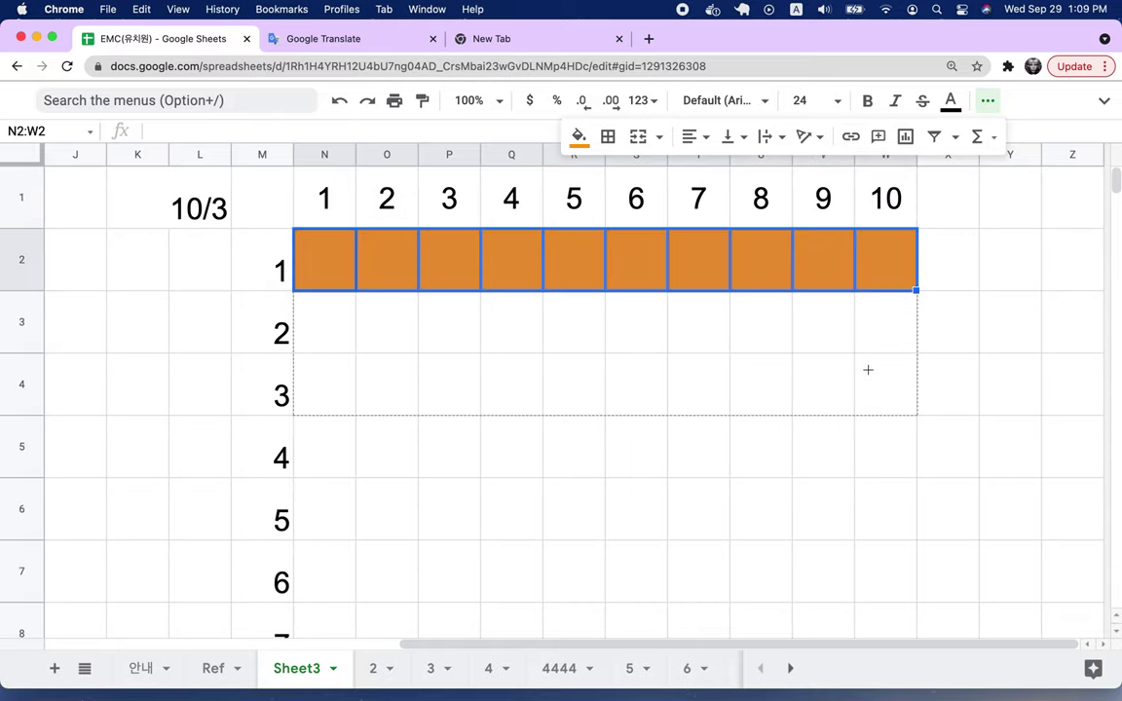
drag(850, 134, 887, 587)
click(887, 587)
scroll(877, 523, down, 3)
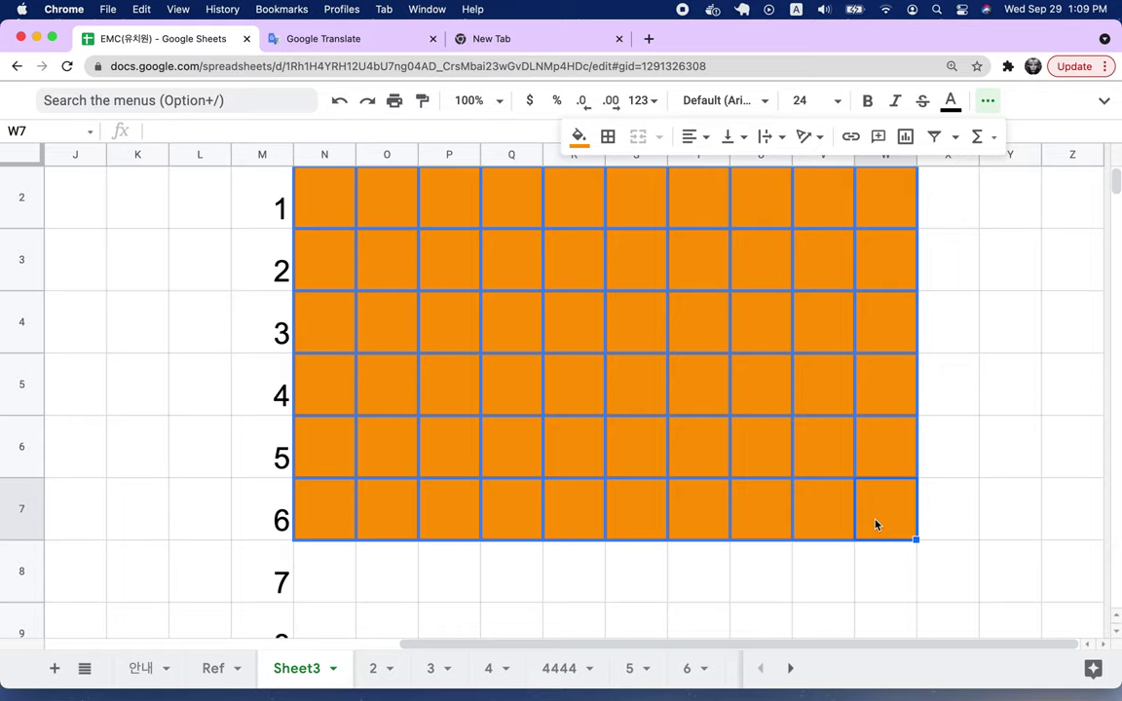
drag(347, 404, 891, 414)
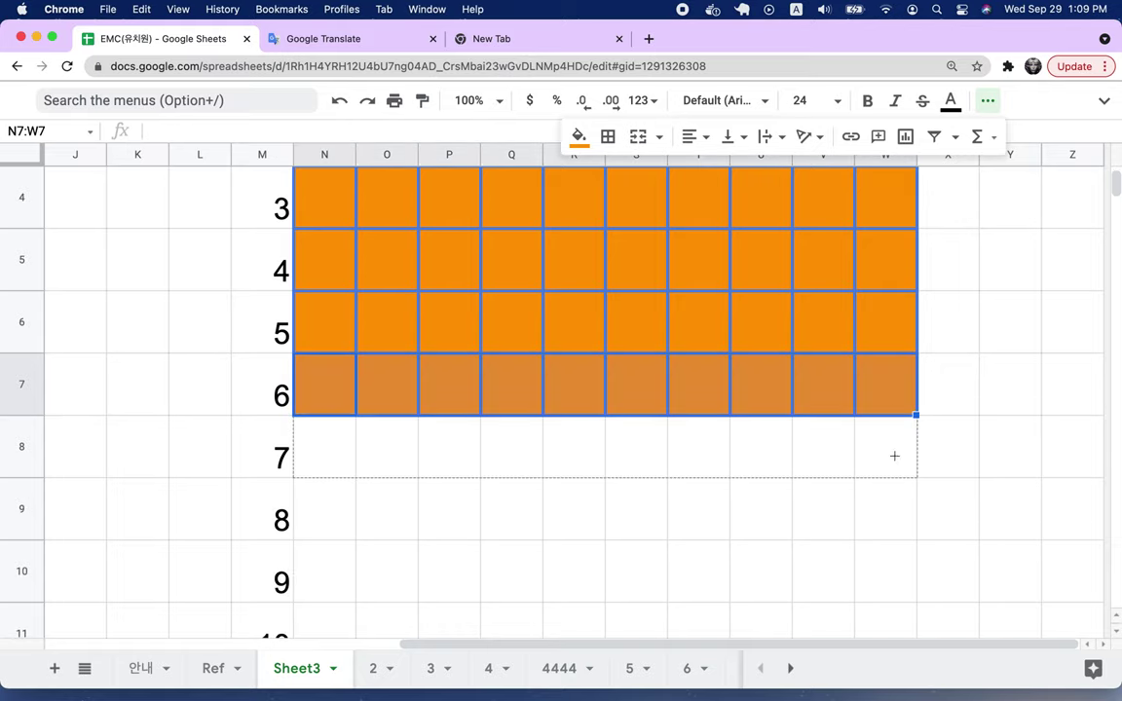
drag(917, 414, 801, 631)
scroll(647, 492, up, 2)
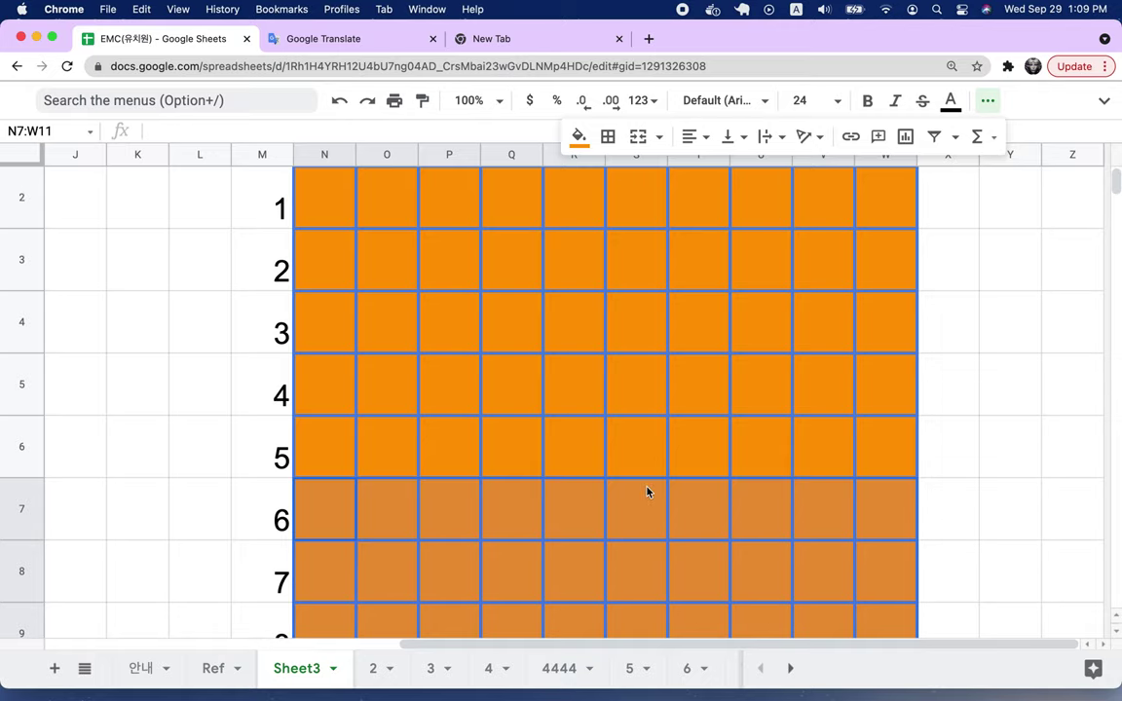
scroll(647, 492, up, 1)
click(210, 212)
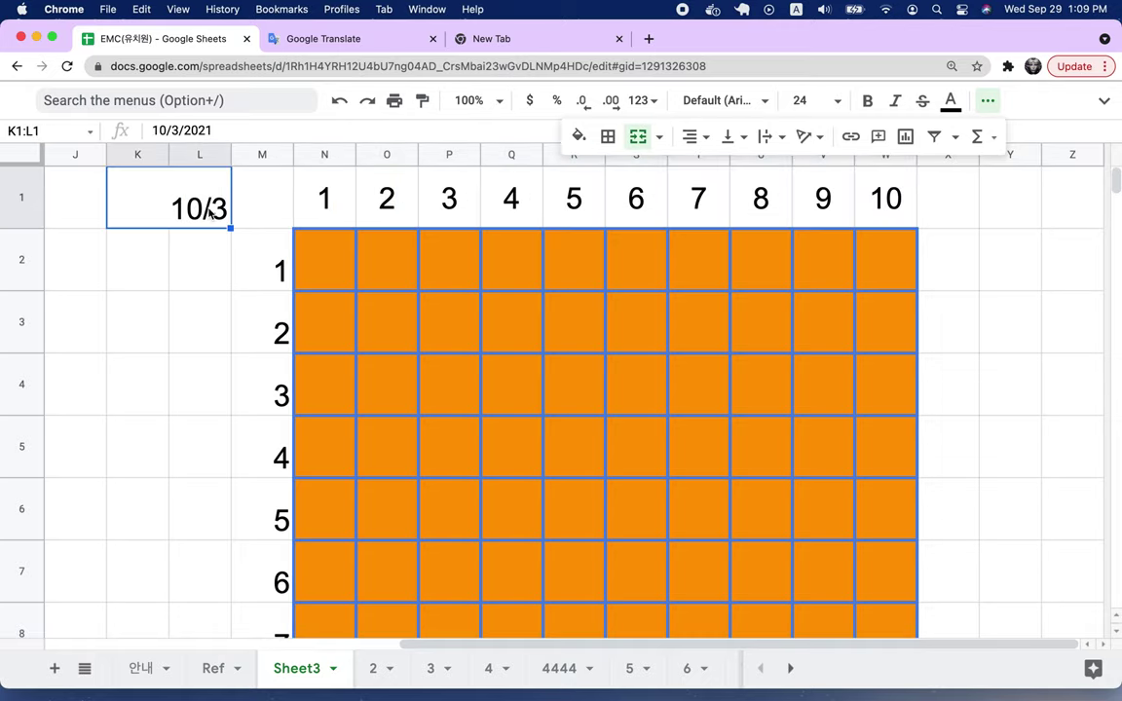
- Enter '10 x 10' as the K1 heading, then review the grid, ending on cell N2
text(10 x 1)
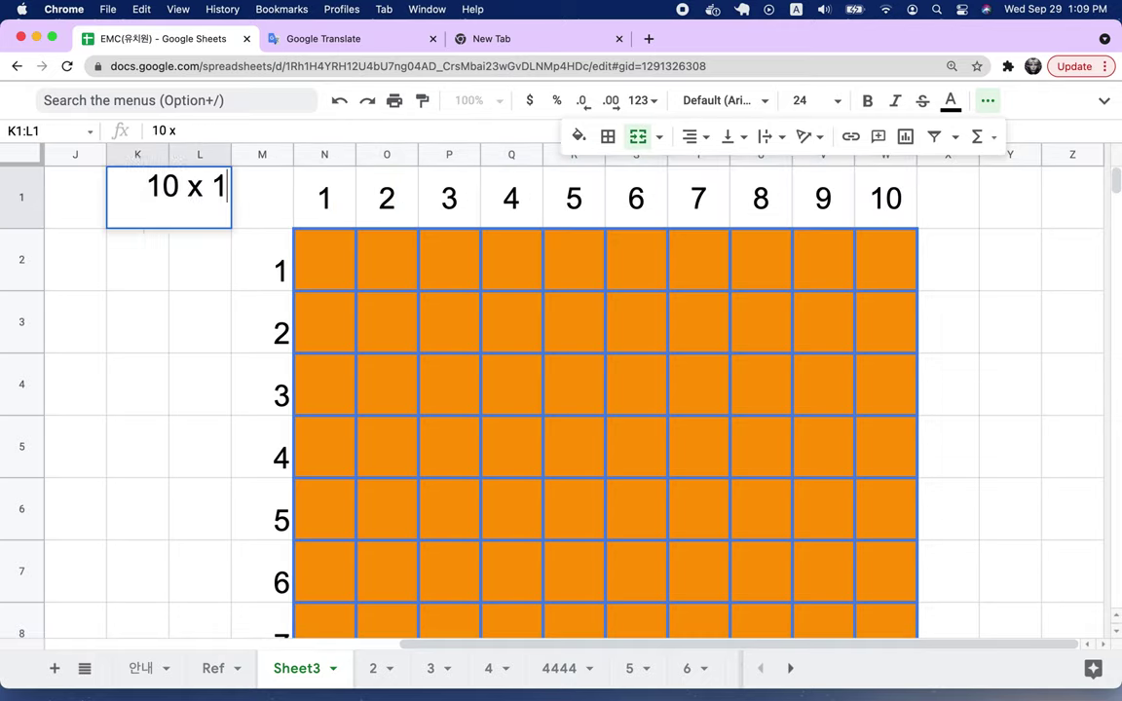
text(0)
click(179, 307)
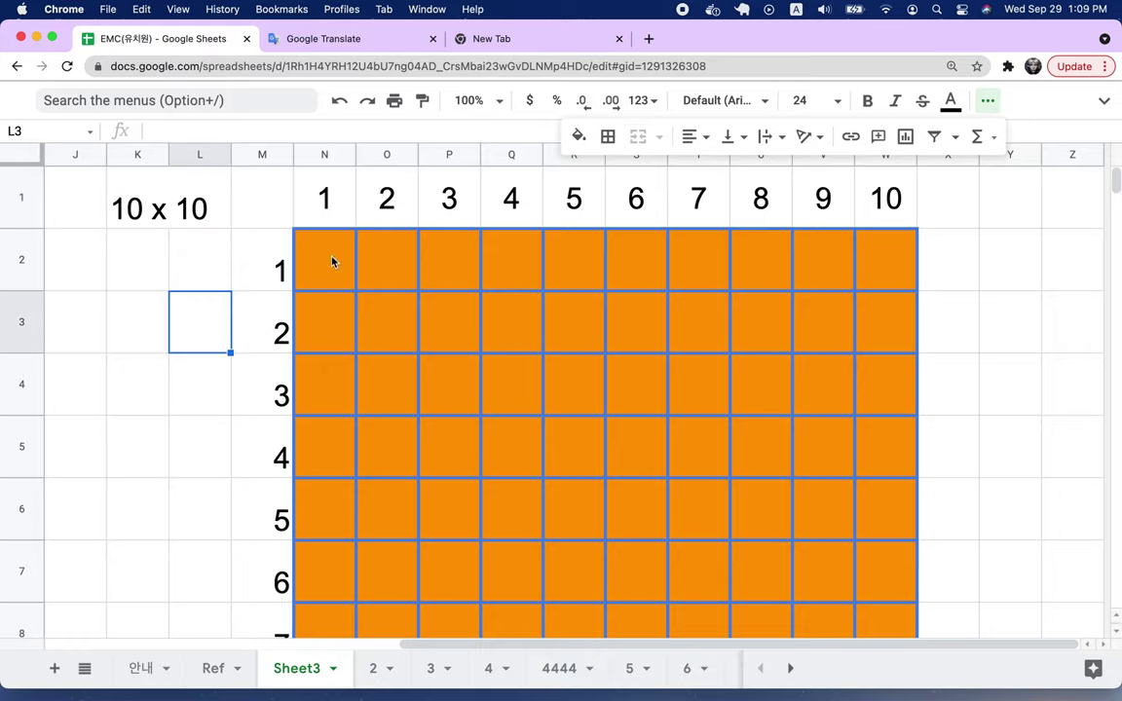
click(332, 260)
click(367, 259)
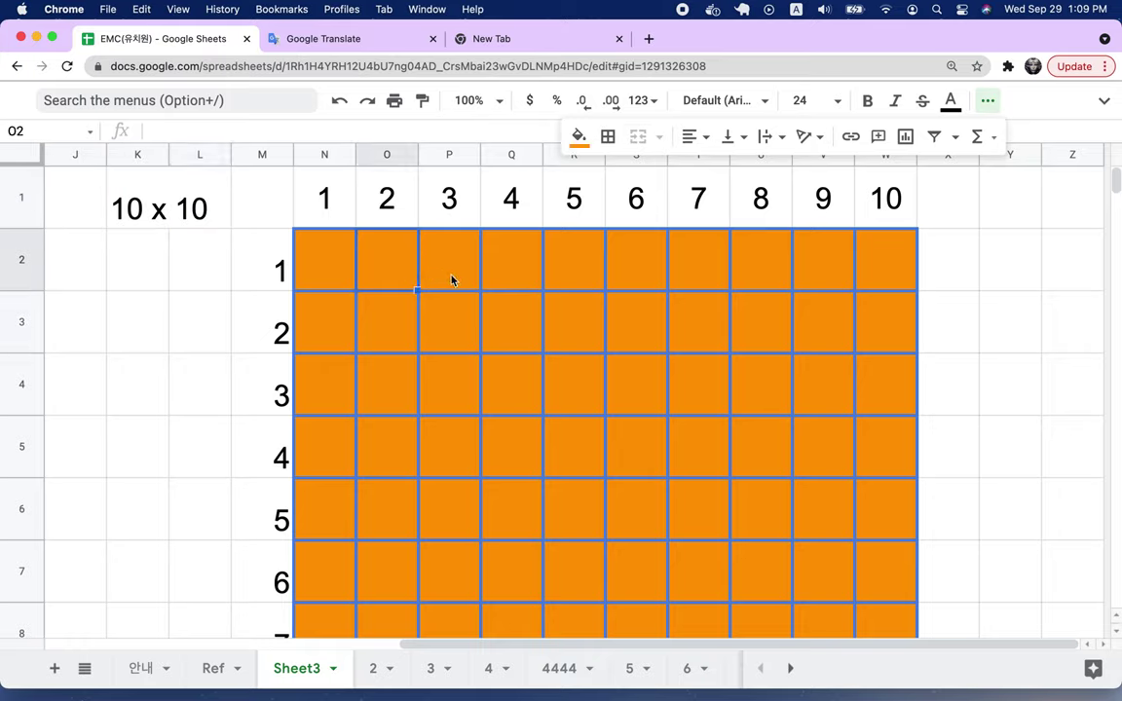
scroll(352, 325, down, 2)
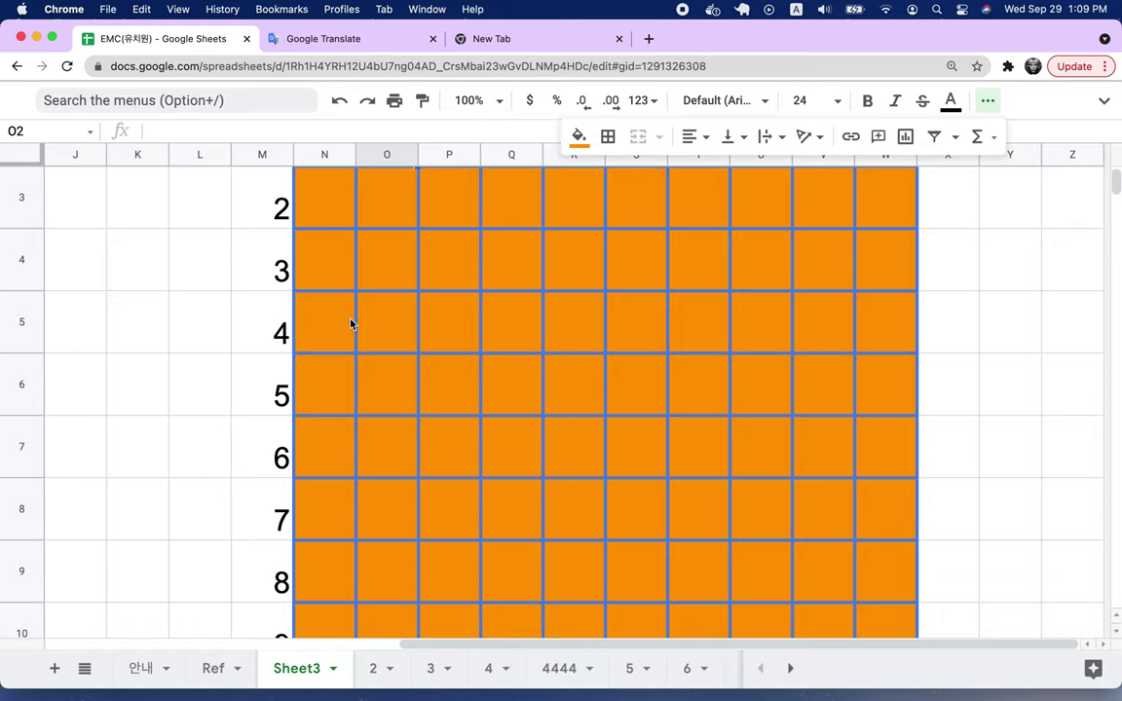
scroll(352, 324, up, 2)
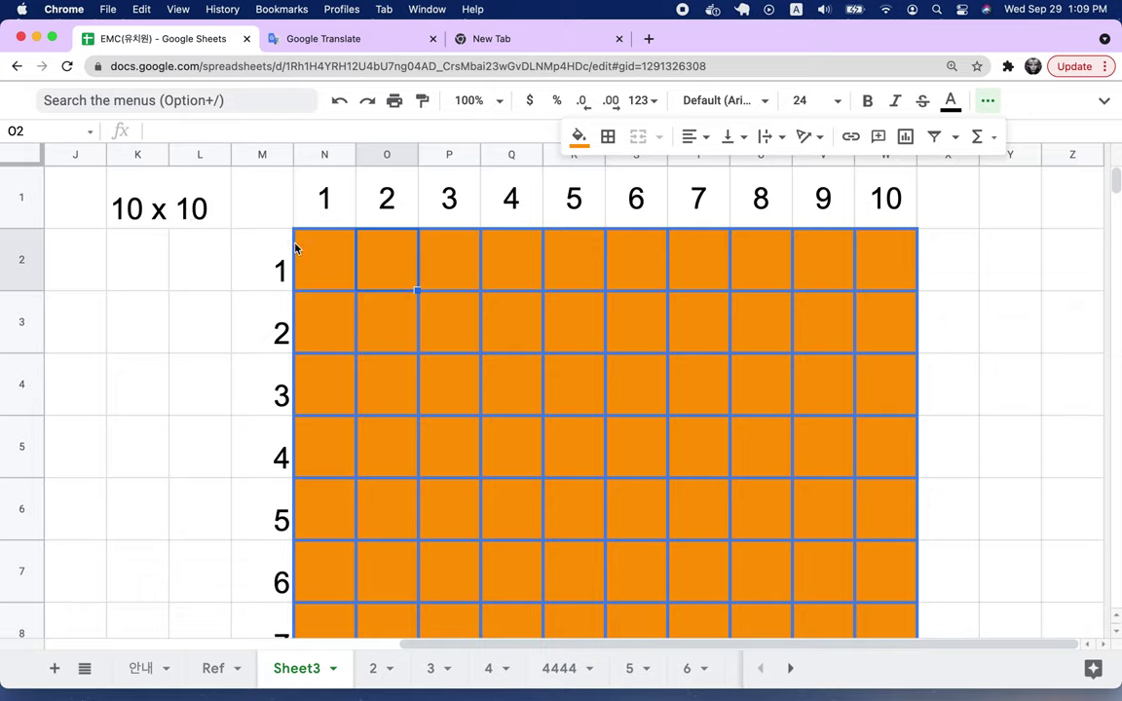
click(321, 251)
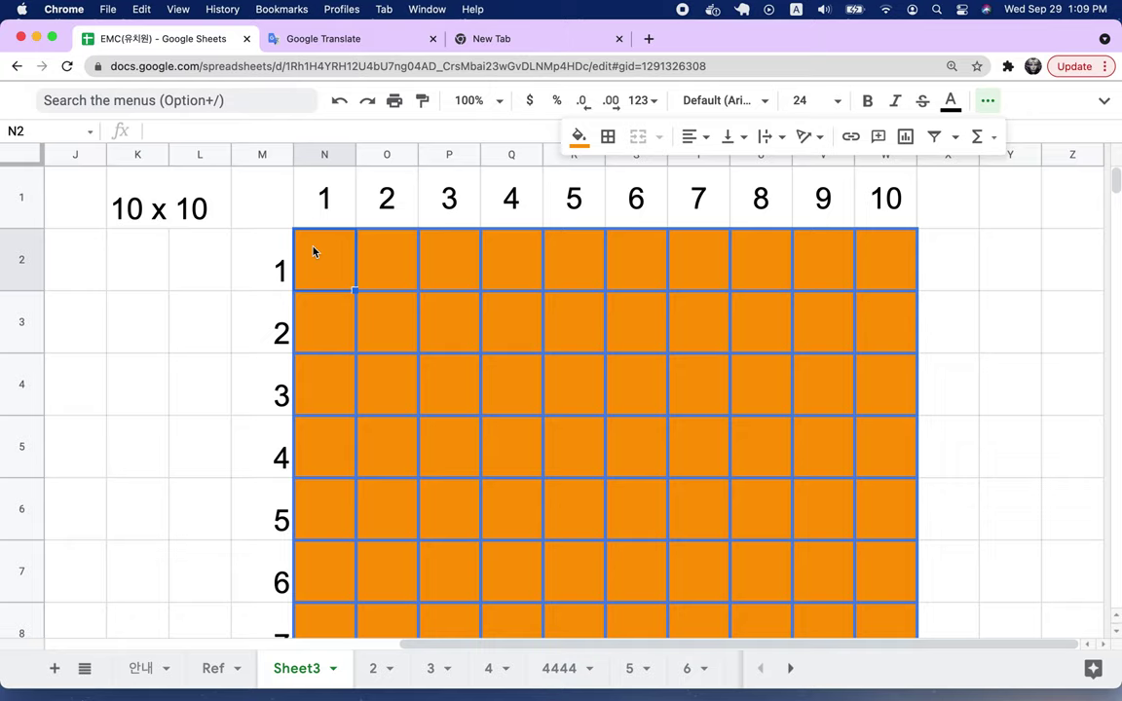